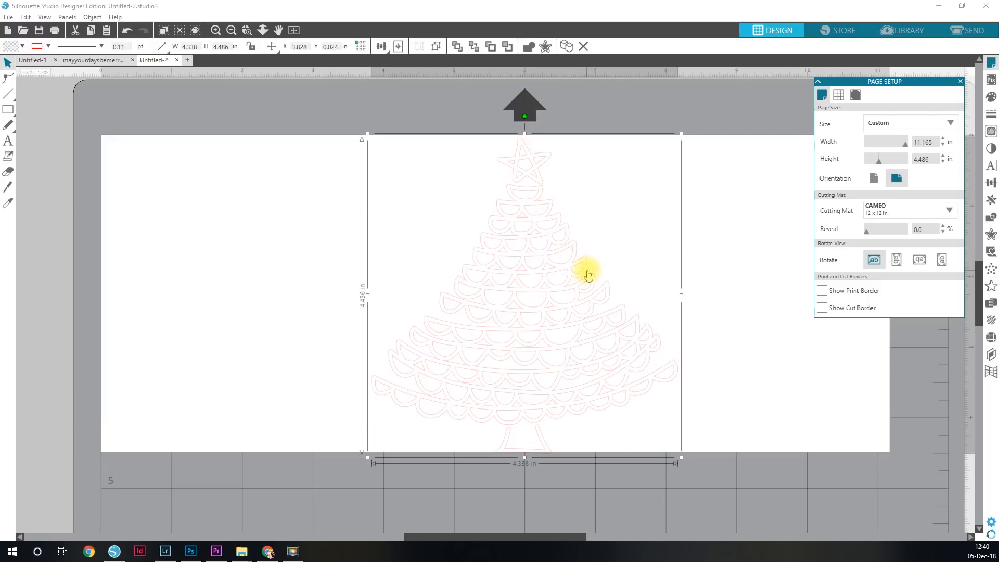
# Step: Place a duplicate of the tree outline over the left edge of the page and fill it with black
pyautogui.moveTo(588, 274); pyautogui.dragTo(254, 266)
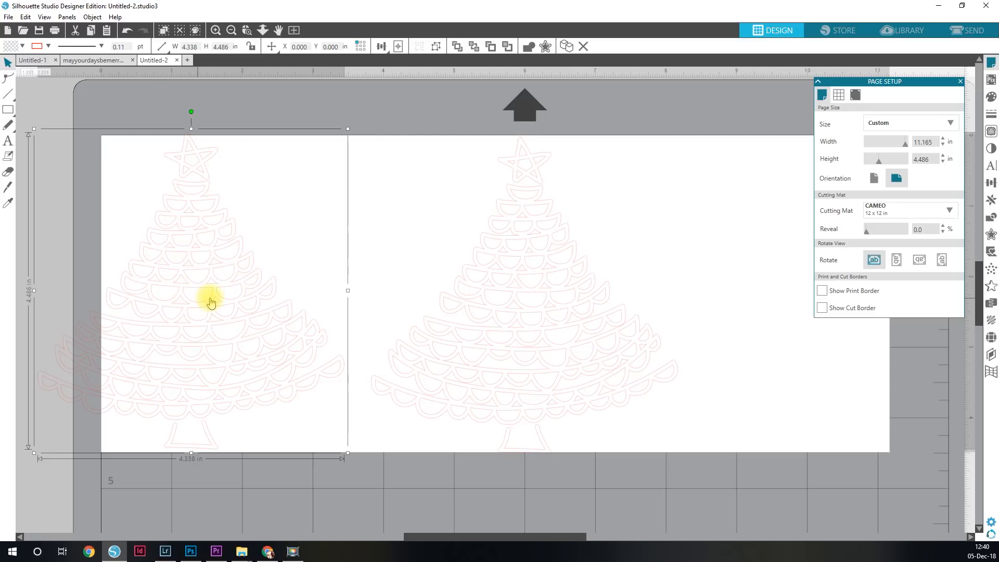
pyautogui.click(992, 97)
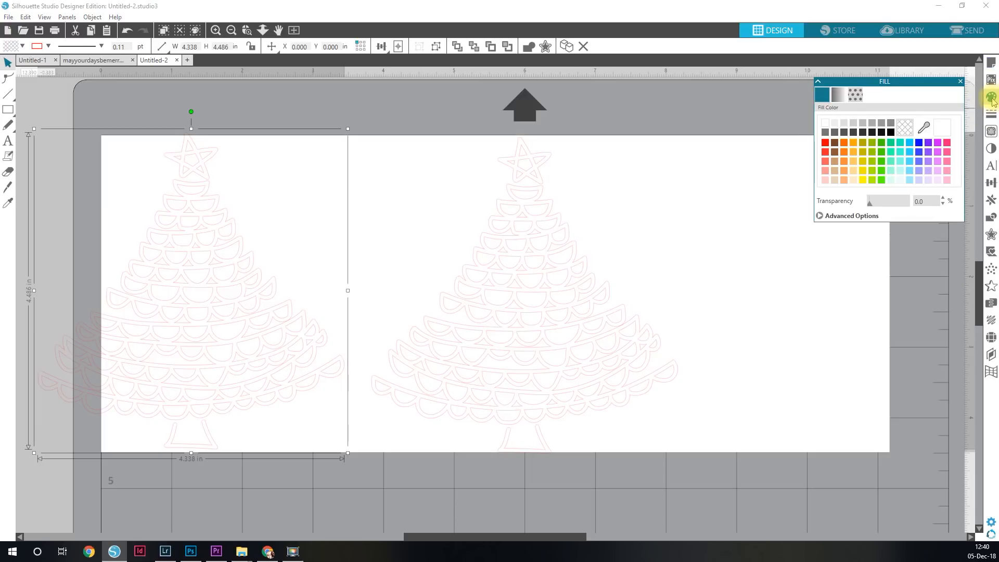
pyautogui.click(891, 132)
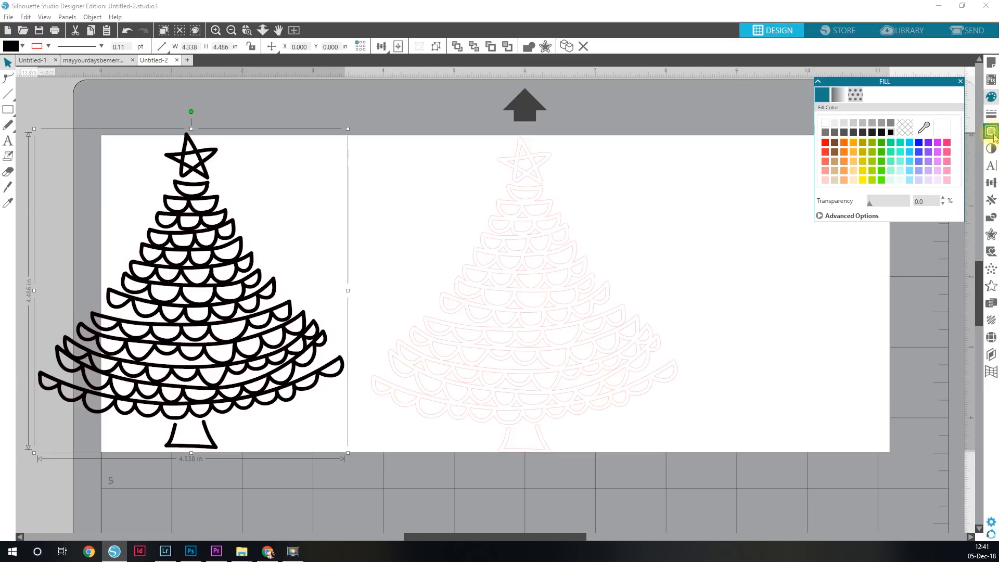
# Step: Trace the whole black tree with the standard Trace style at a threshold of 42%
pyautogui.click(993, 134)
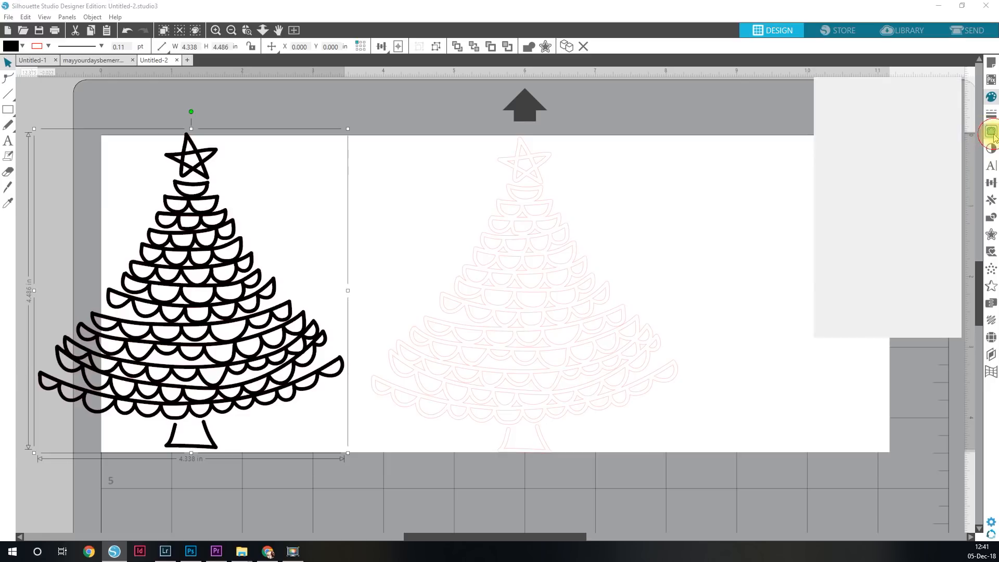
pyautogui.click(864, 129)
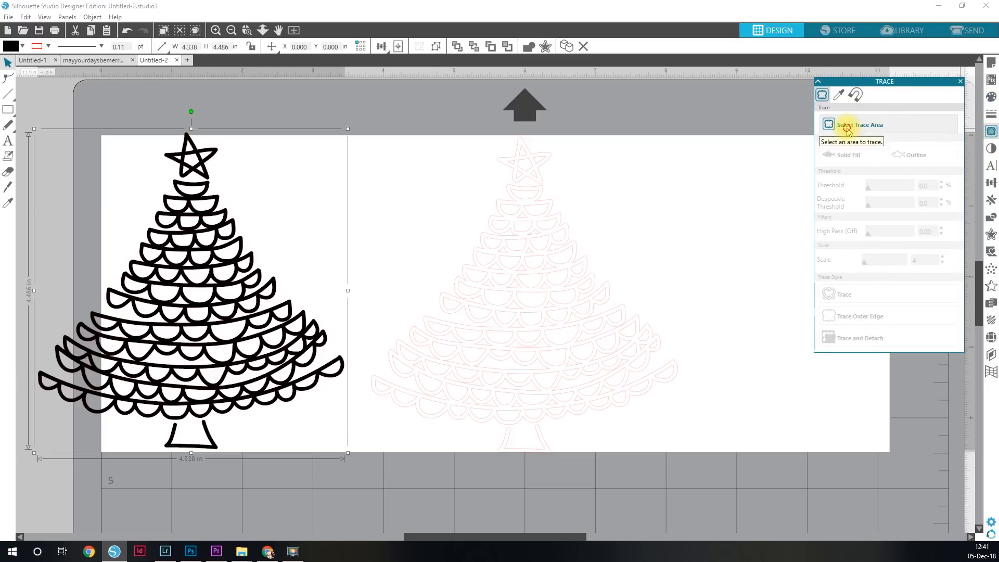
pyautogui.click(865, 129)
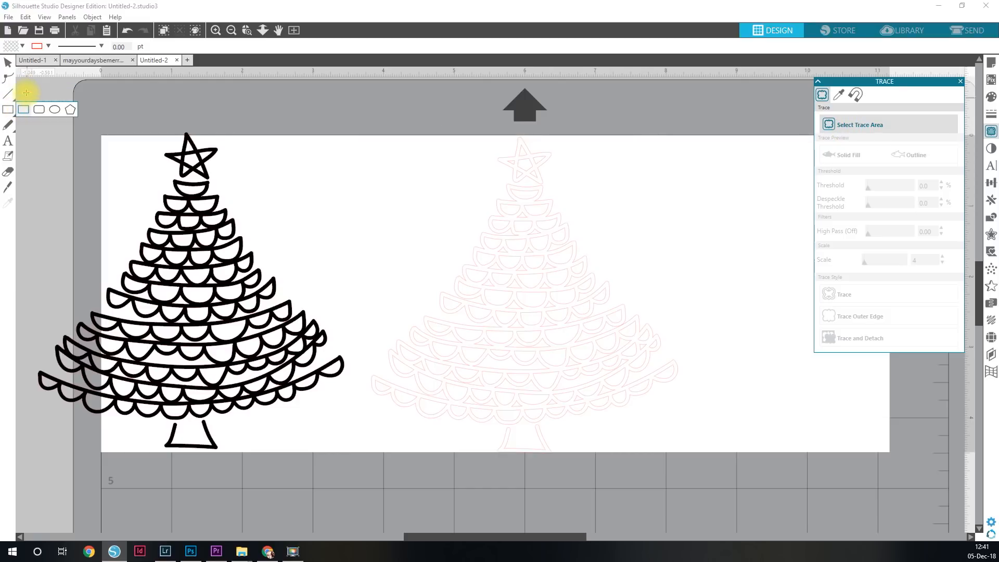
pyautogui.moveTo(26, 89); pyautogui.dragTo(232, 299)
pyautogui.moveTo(244, 347)
pyautogui.mouseDown()
pyautogui.moveTo(251, 423)
pyautogui.moveTo(368, 491)
pyautogui.moveTo(362, 467)
pyautogui.mouseUp()
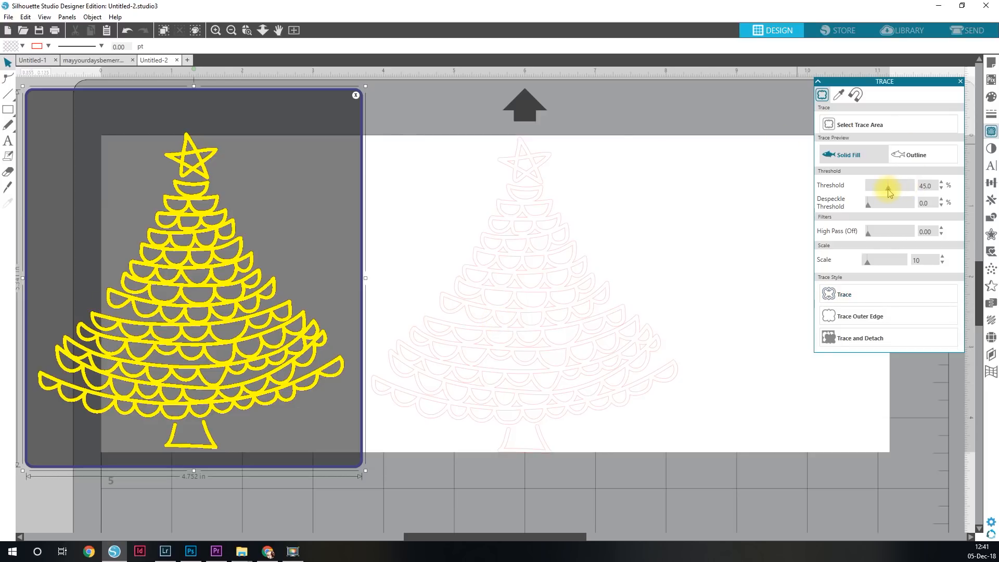
pyautogui.moveTo(888, 189)
pyautogui.mouseDown()
pyautogui.moveTo(916, 193)
pyautogui.moveTo(887, 190)
pyautogui.mouseUp()
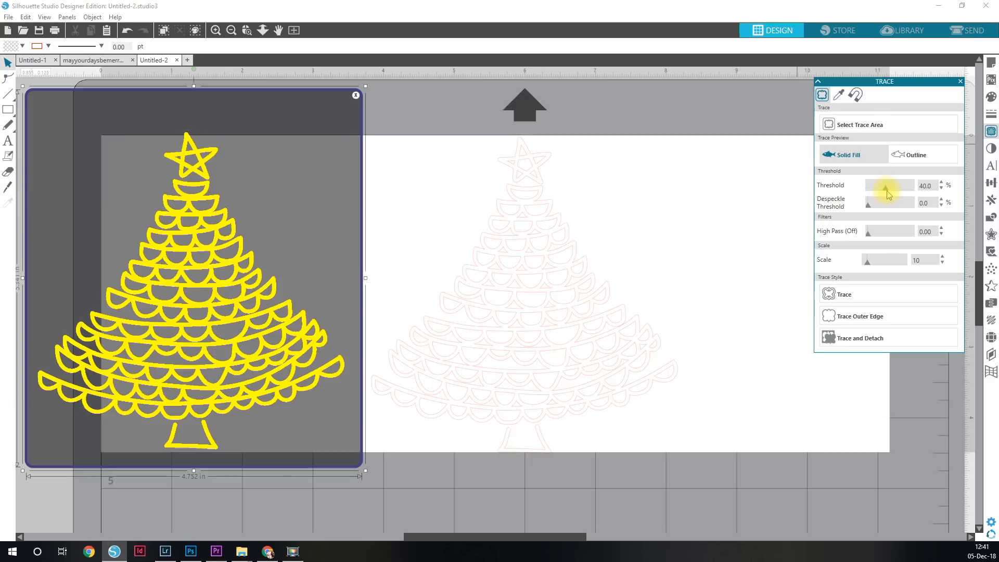
pyautogui.click(868, 297)
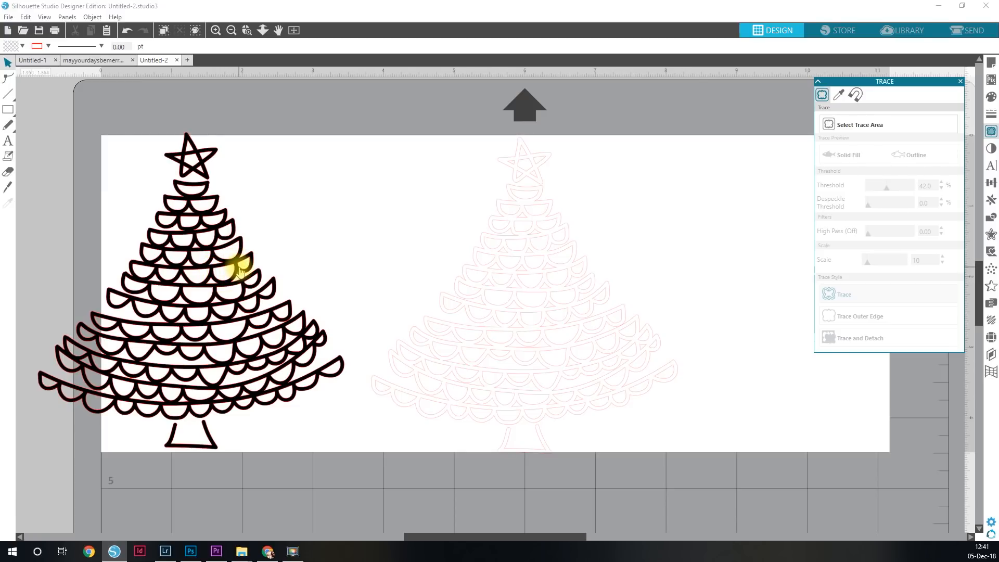
# Step: Move the black tree aside to uncover the traced outline beneath it
pyautogui.hotkey('ctrl', '=')
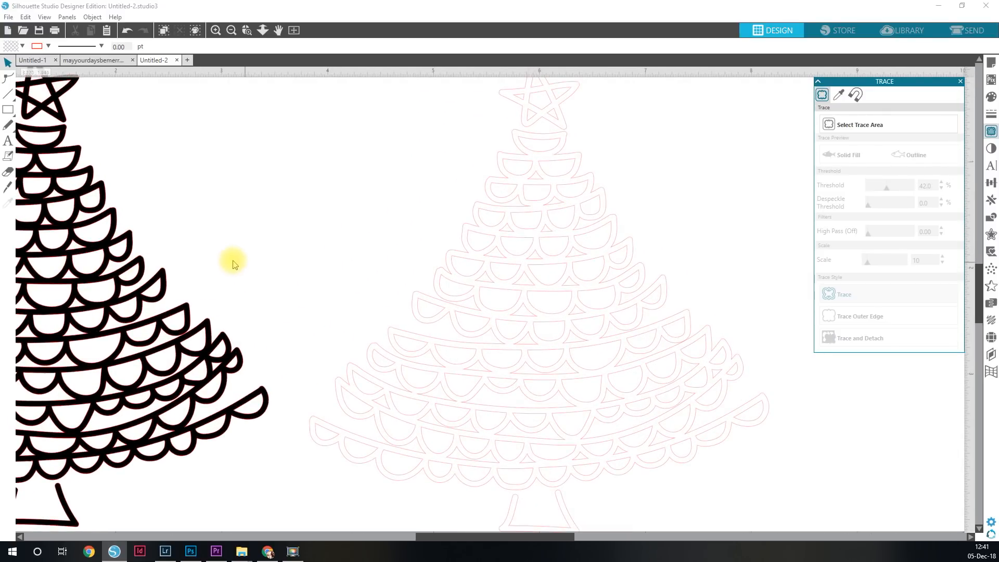
pyautogui.press('space')
pyautogui.moveTo(127, 263); pyautogui.dragTo(399, 255)
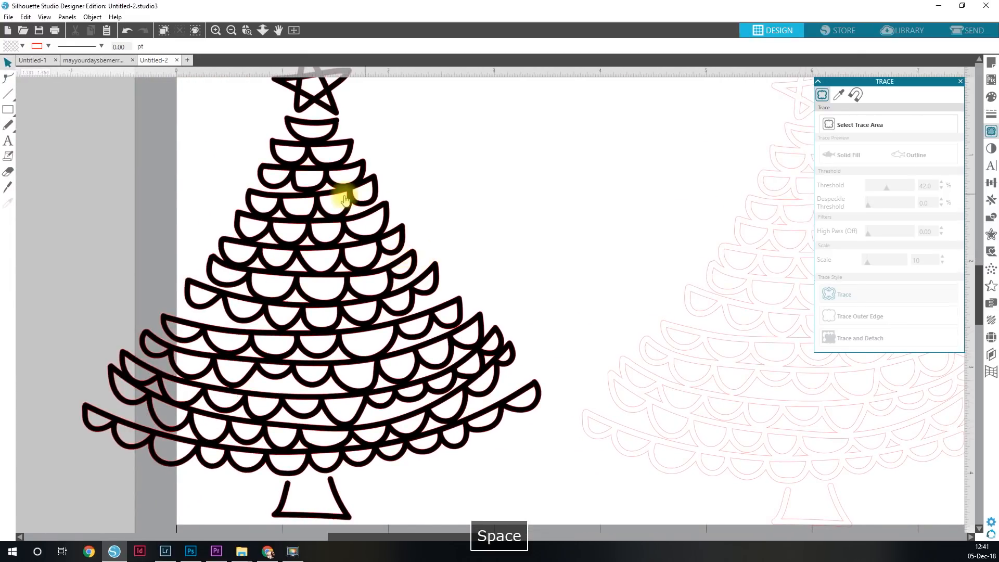
pyautogui.moveTo(378, 201); pyautogui.dragTo(652, 177)
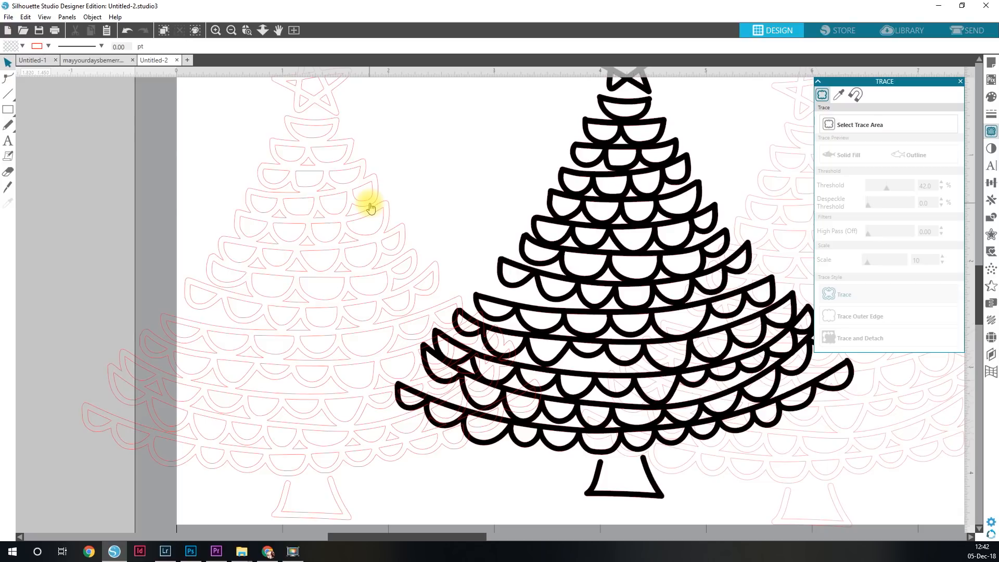
# Step: Move the black tree off the page and spread the traced outline and the original thin outline apart on the page
pyautogui.hotkey('ctrl', '-')
pyautogui.hotkey('ctrl', '-')
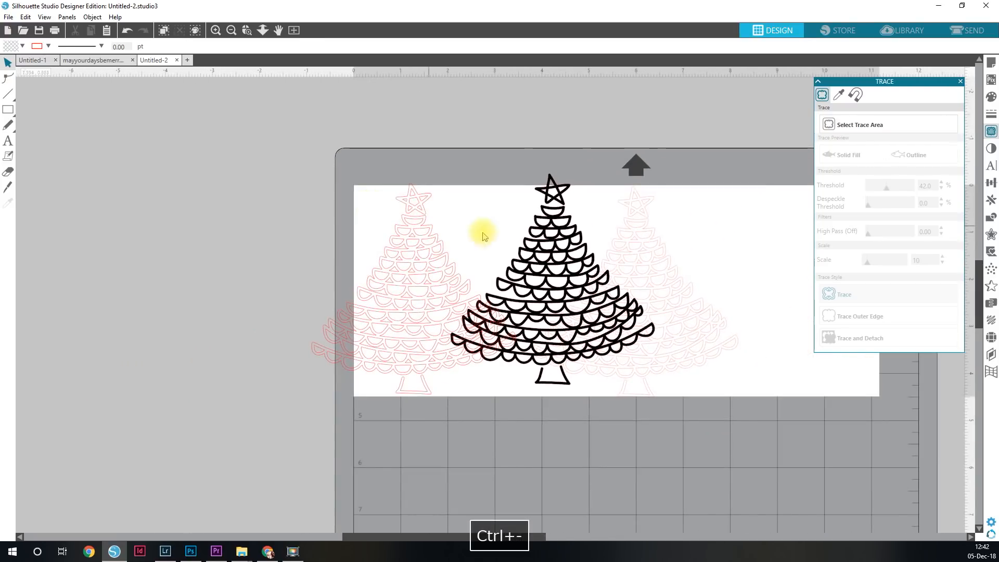
pyautogui.moveTo(542, 239); pyautogui.dragTo(249, 182)
pyautogui.click(453, 258)
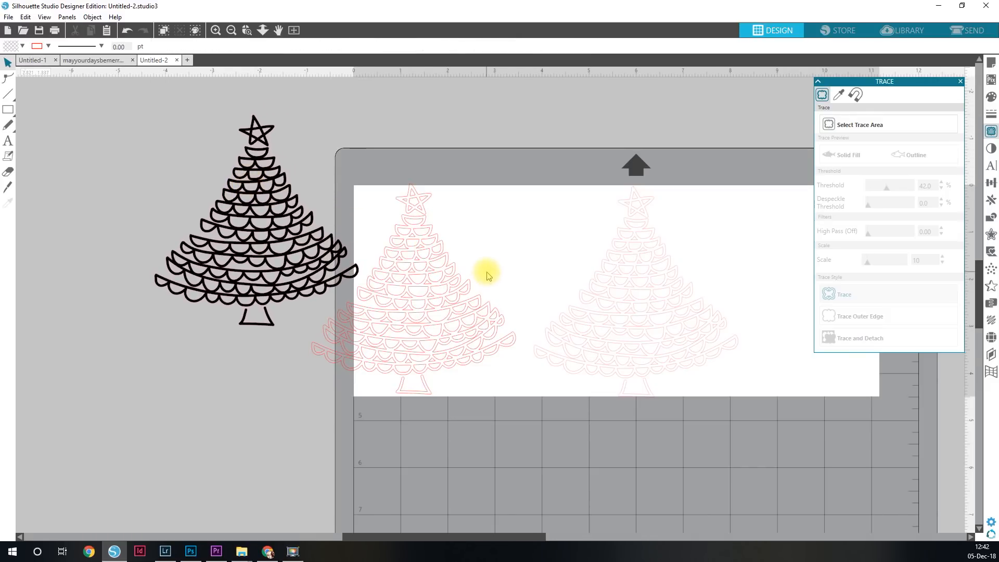
pyautogui.moveTo(656, 300); pyautogui.dragTo(812, 289)
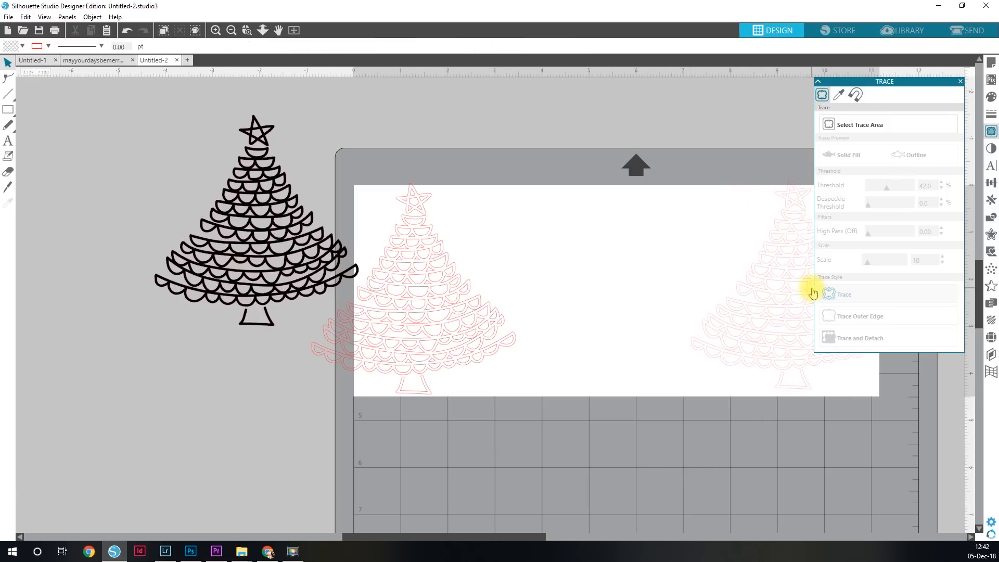
pyautogui.moveTo(439, 307); pyautogui.dragTo(515, 307)
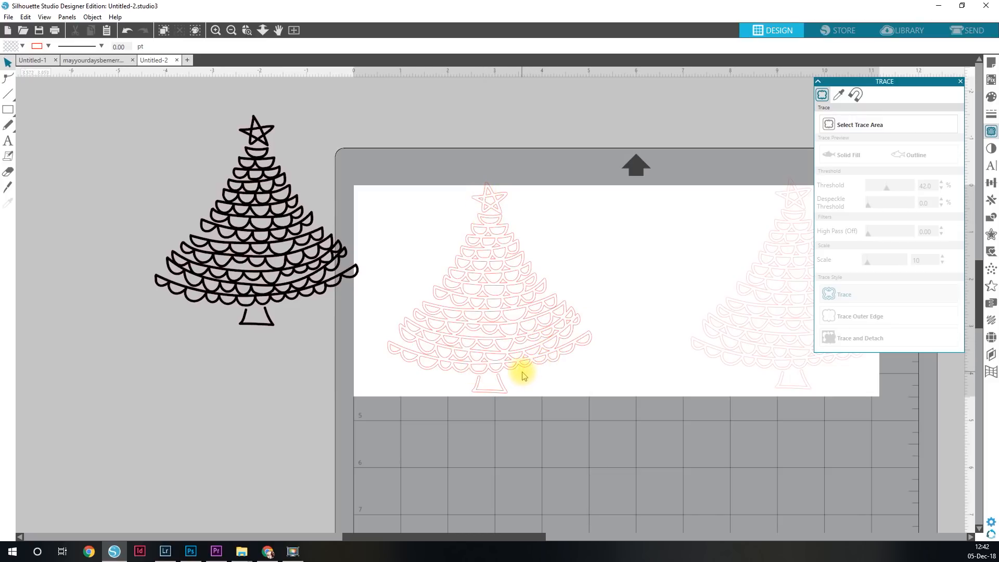
# Step: Resize the traced tree to 6.5 in wide by 7.9 in high
pyautogui.click(512, 348)
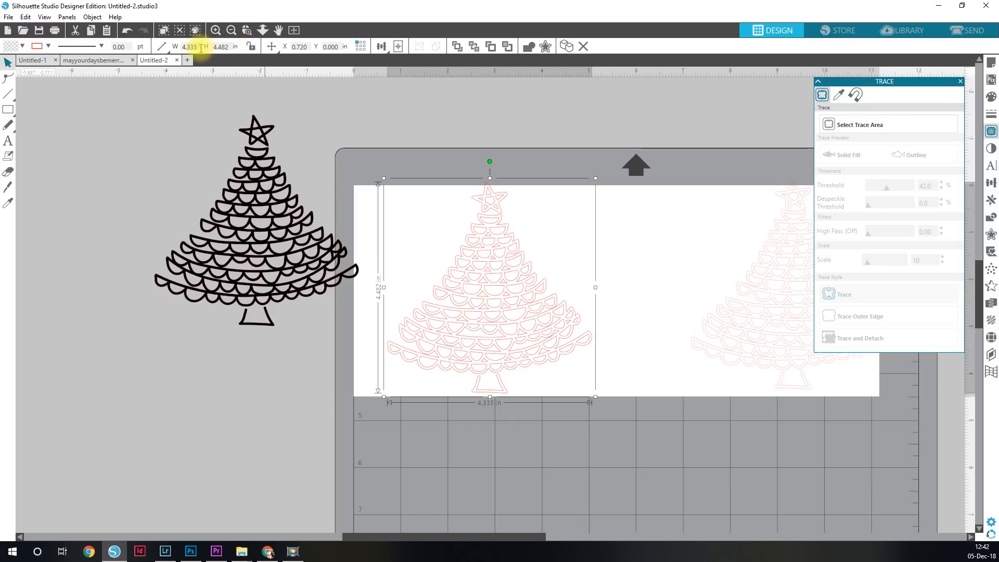
pyautogui.moveTo(200, 48); pyautogui.dragTo(147, 47)
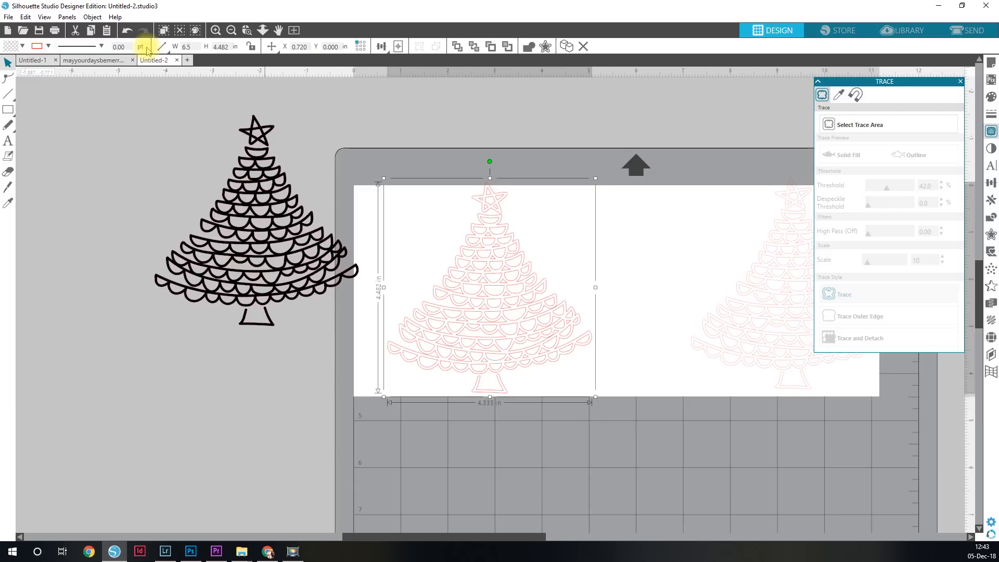
pyautogui.press('Tab')
pyautogui.write('7')
pyautogui.press('Return')
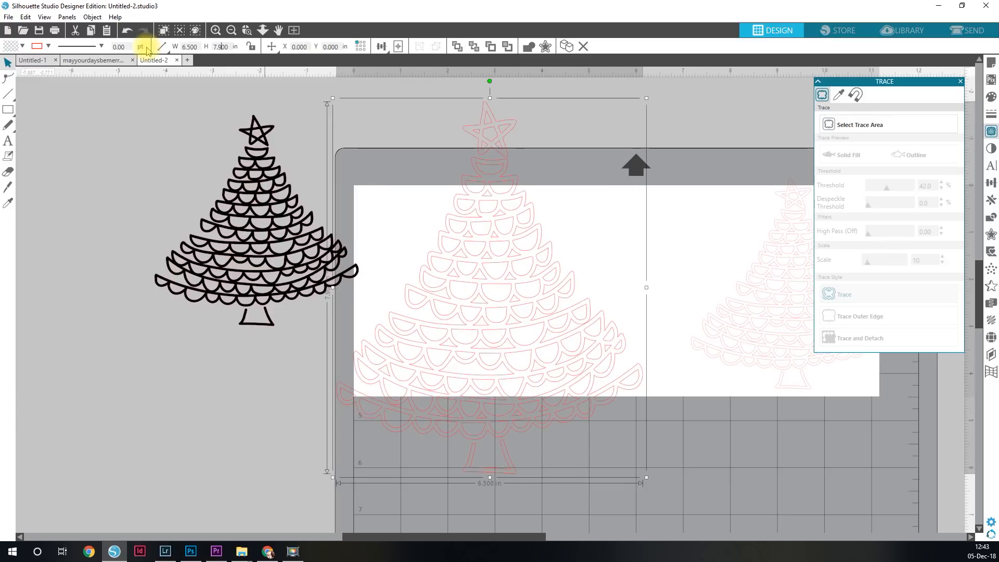
pyautogui.click(501, 267)
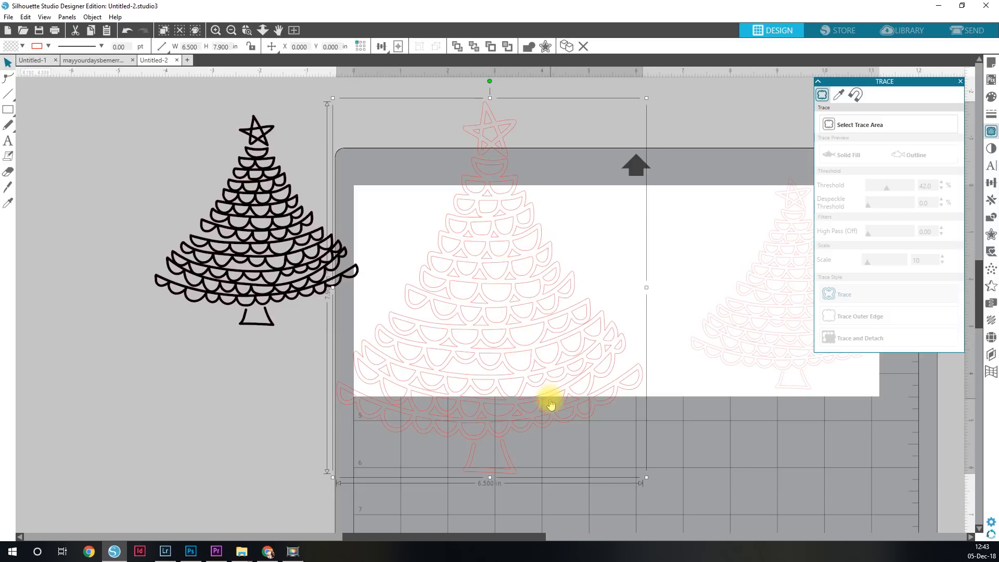
# Step: Move the black tree farther away from the enlarged trace and close the trace settings
pyautogui.moveTo(322, 268)
pyautogui.mouseDown()
pyautogui.moveTo(369, 263)
pyautogui.moveTo(255, 293)
pyautogui.mouseUp()
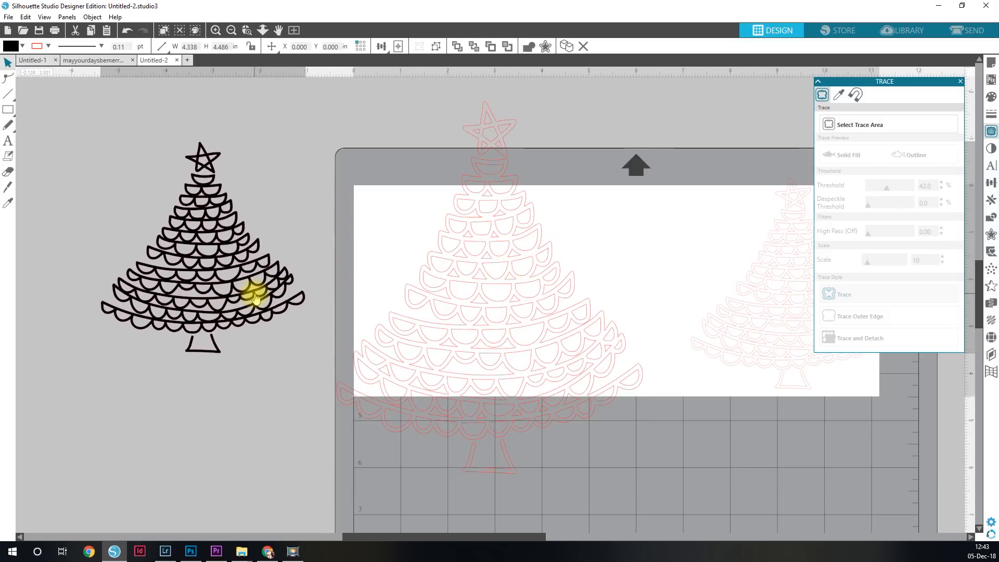
pyautogui.click(245, 272)
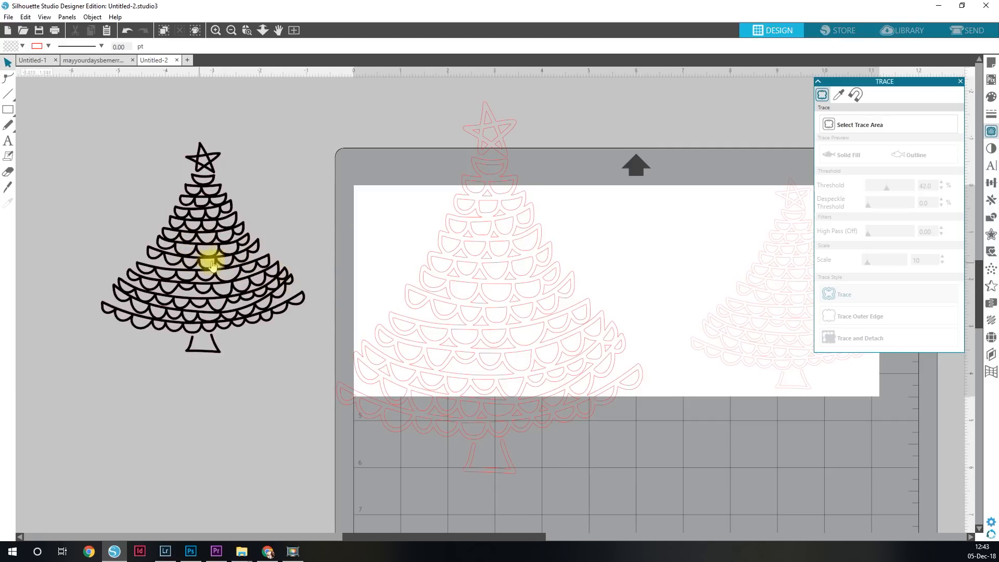
pyautogui.click(962, 83)
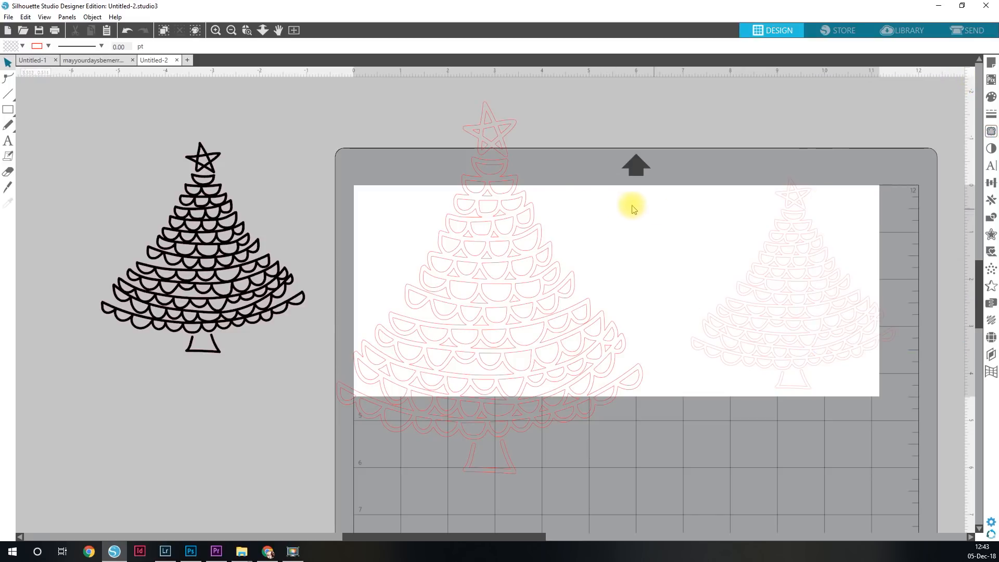
# Step: Set the page size to 12 in wide by 12 in high
pyautogui.click(991, 61)
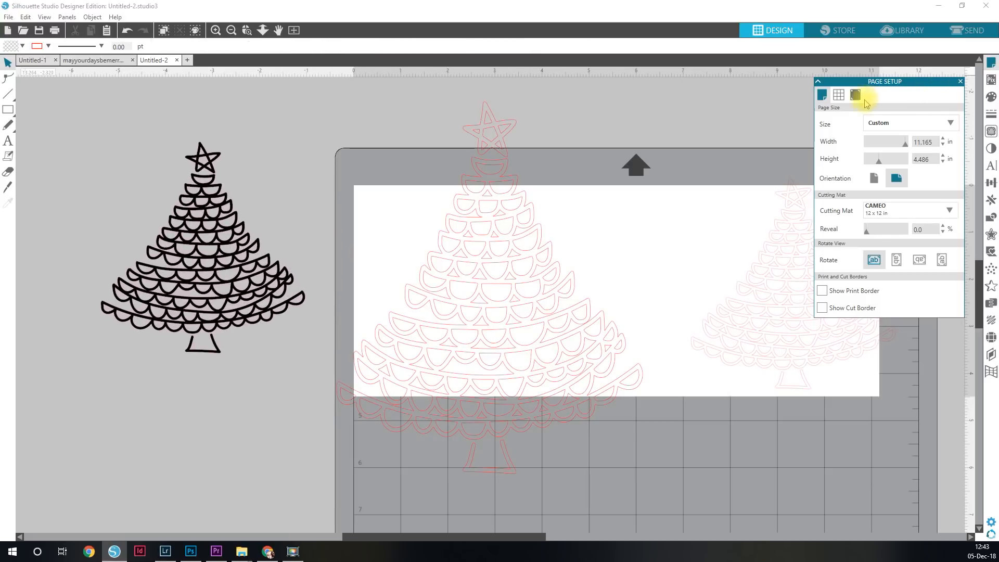
pyautogui.click(935, 141)
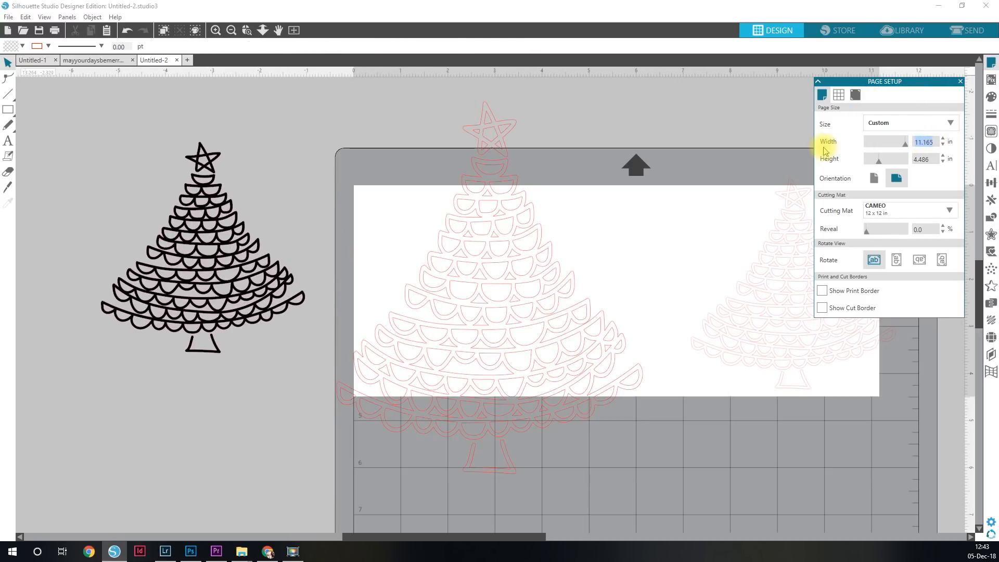
pyautogui.write('12')
pyautogui.press('Tab')
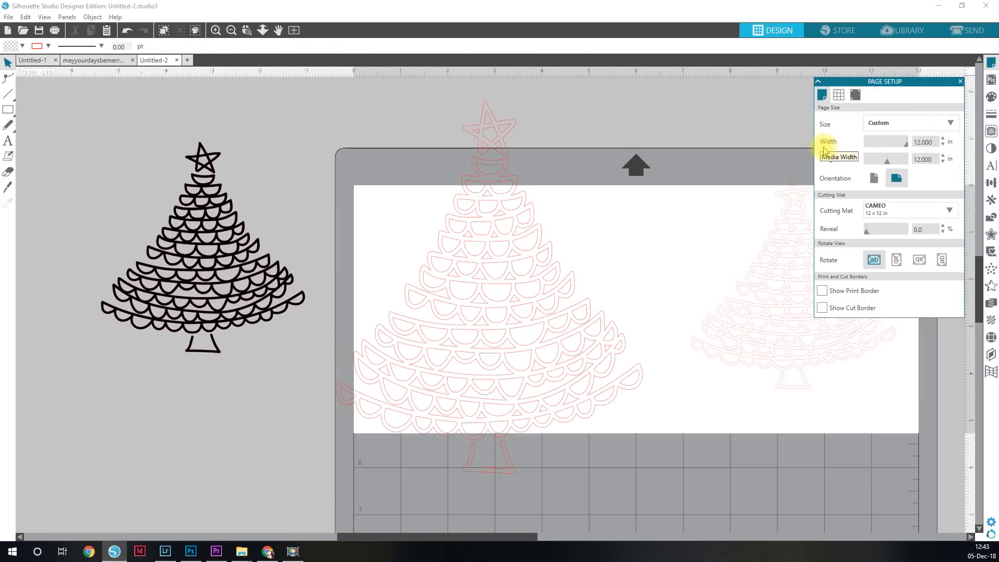
# Step: Move the enlarged traced tree fully onto the page, at about X 1.23 in and Y 0.71 in
pyautogui.hotkey('ctrl', '-')
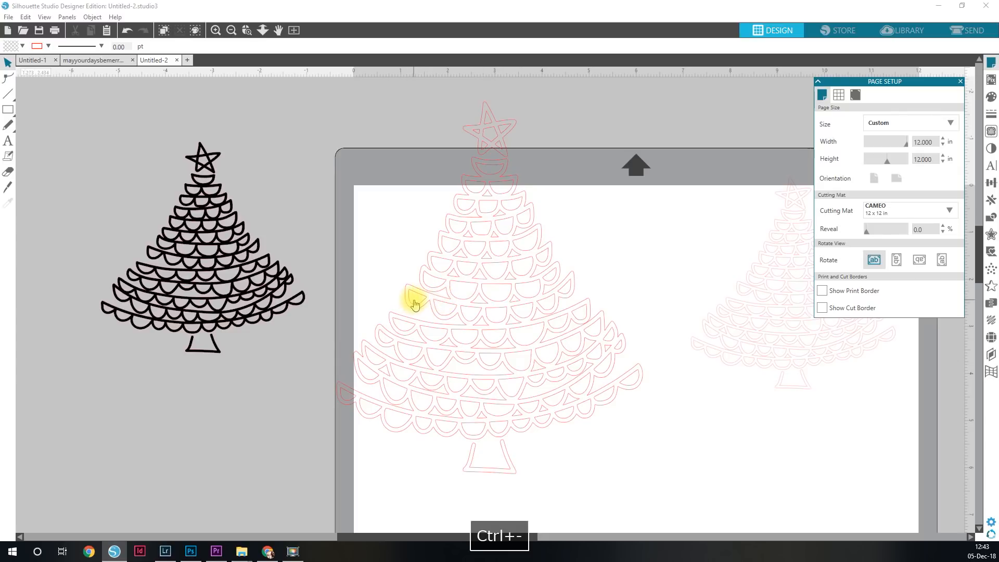
pyautogui.moveTo(542, 290); pyautogui.dragTo(596, 372)
pyautogui.click(593, 370)
# Step: Examine the enlarged tree's cut lines up close, checking the scalloped tiers, trunk and star for separate pieces
pyautogui.hotkey('ctrl', '=')
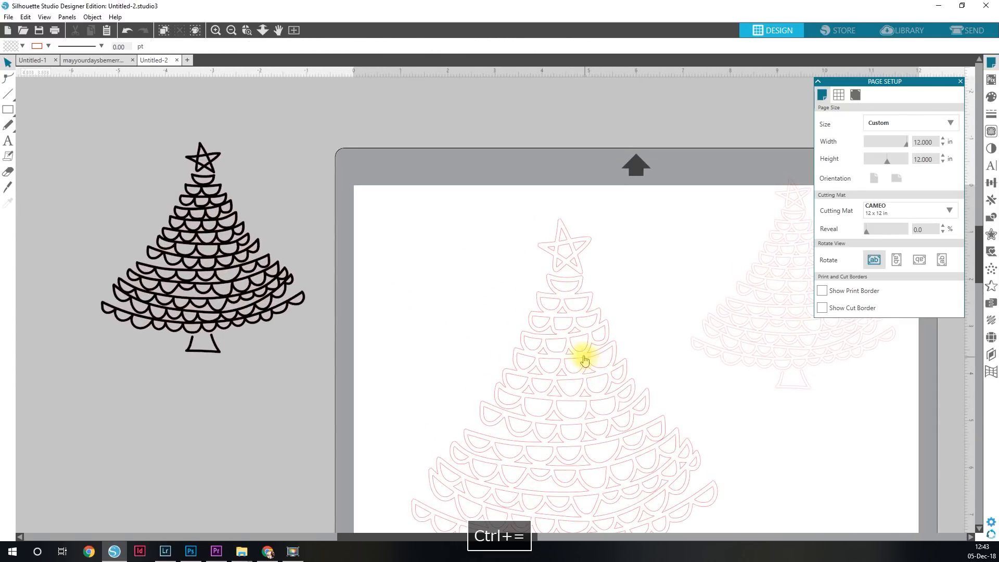
pyautogui.press('space')
pyautogui.moveTo(518, 352); pyautogui.dragTo(467, 252)
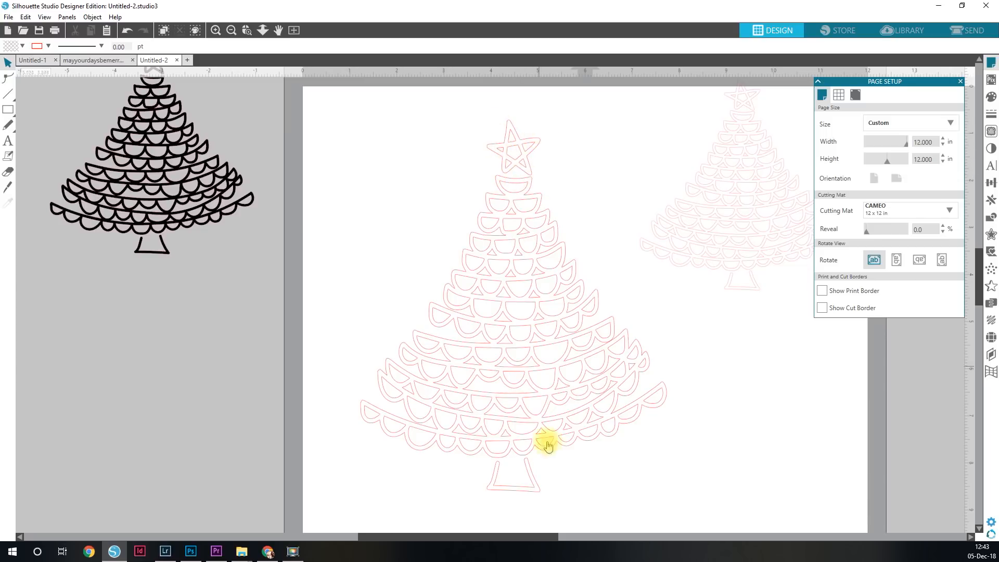
pyautogui.hotkey('ctrl', '=')
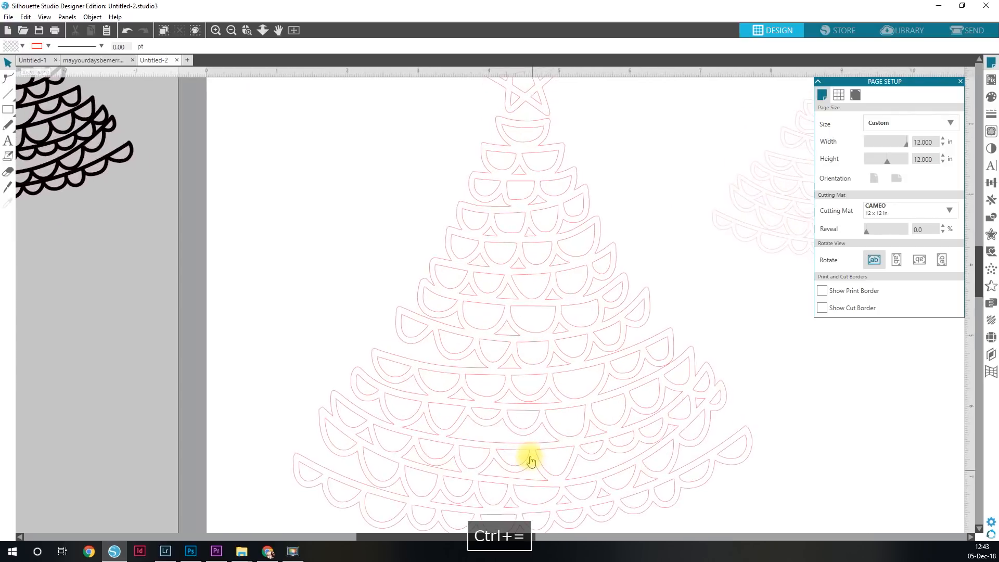
pyautogui.hotkey('ctrl', '=')
pyautogui.press('space')
pyautogui.moveTo(536, 426); pyautogui.dragTo(528, 174)
pyautogui.moveTo(552, 356); pyautogui.dragTo(531, 134)
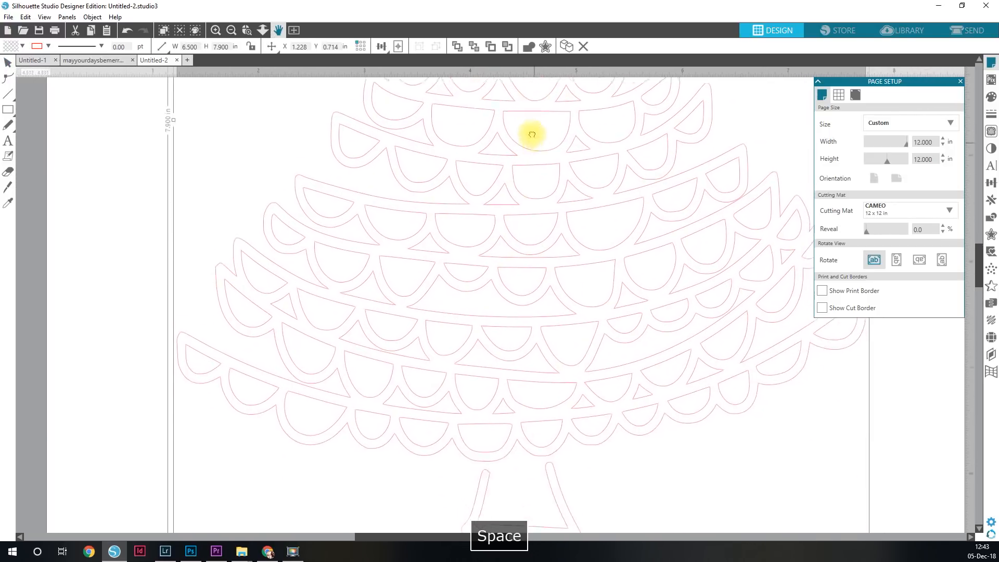
pyautogui.moveTo(548, 404); pyautogui.dragTo(545, 286)
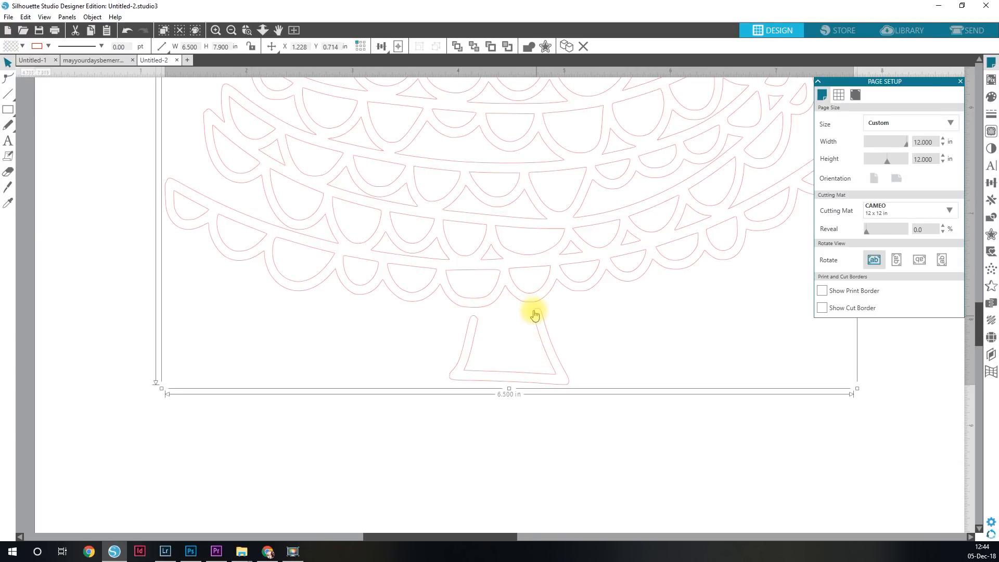
pyautogui.press('space')
pyautogui.moveTo(509, 86); pyautogui.dragTo(513, 338)
pyautogui.moveTo(559, 133); pyautogui.dragTo(545, 347)
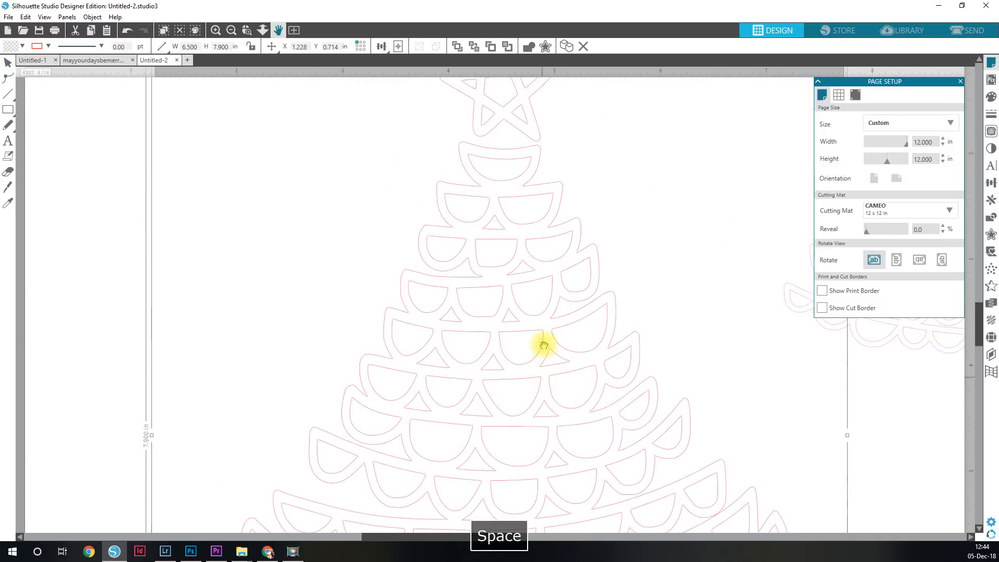
pyautogui.moveTo(541, 208); pyautogui.dragTo(539, 237)
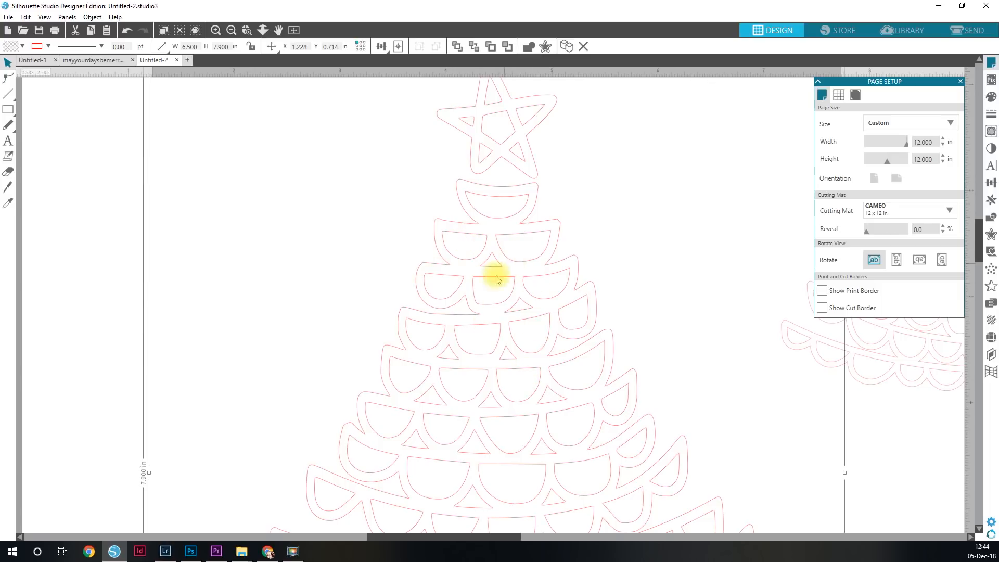
pyautogui.hotkey('ctrl', '-')
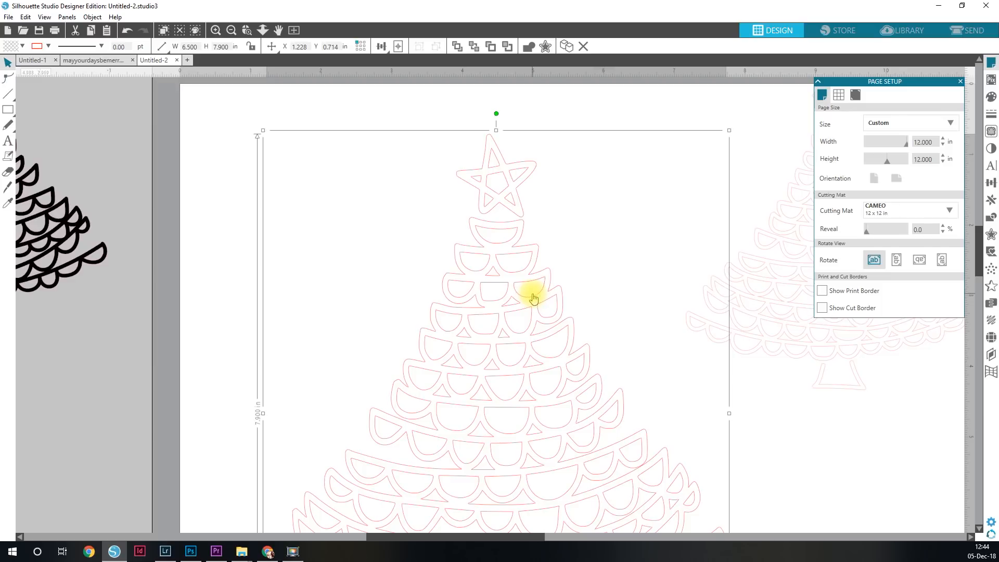
# Step: Release the enlarged tree's compound path so its outlines and cutouts become separate shapes, and clear the selection
pyautogui.rightClick(488, 267)
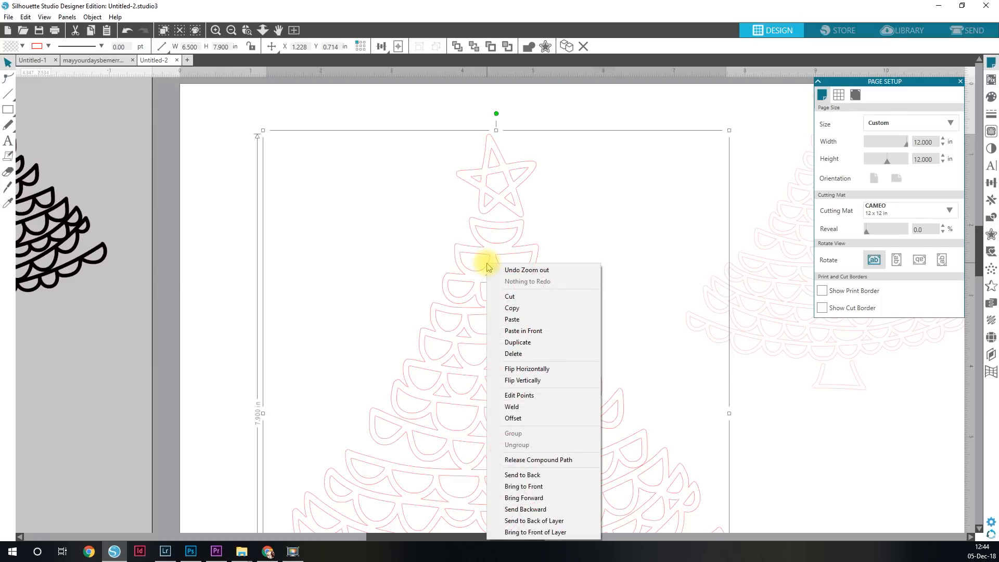
pyautogui.click(530, 466)
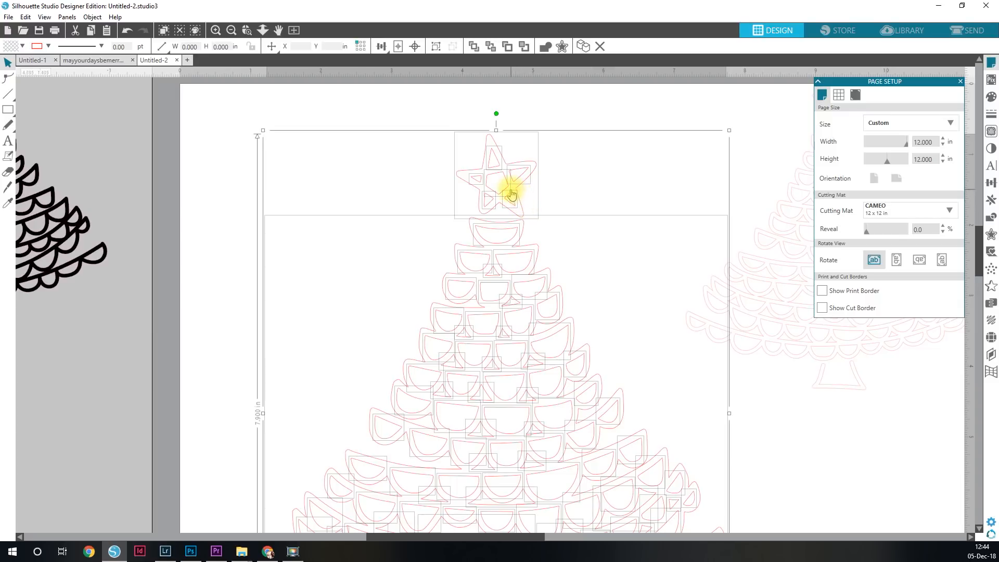
pyautogui.click(587, 245)
# Step: Try deleting the pentagon at the enlarged star's centre, undo the deletion, and try selecting all of the star's pieces together
pyautogui.click(506, 191)
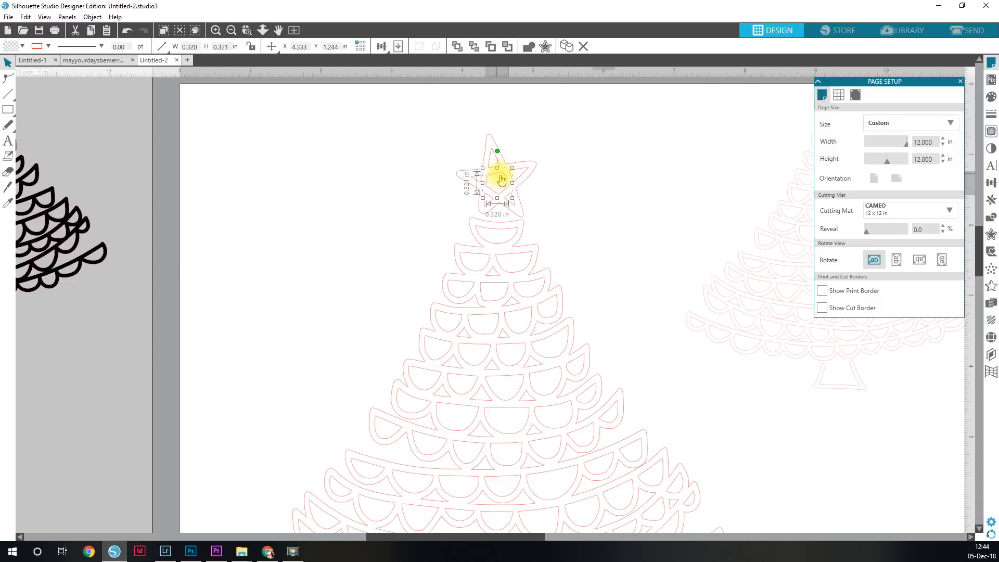
pyautogui.press('Delete')
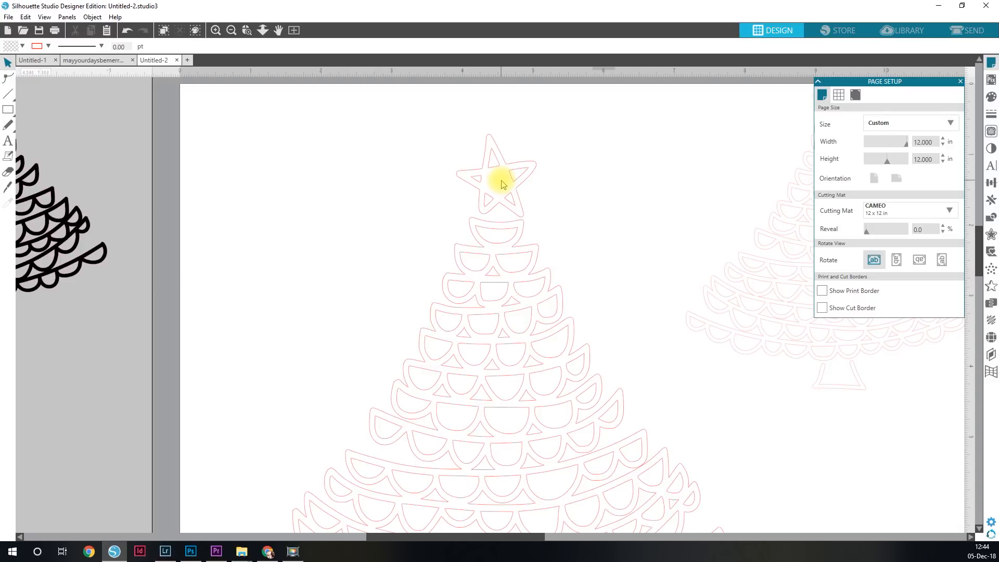
pyautogui.hotkey('ctrl', 'z')
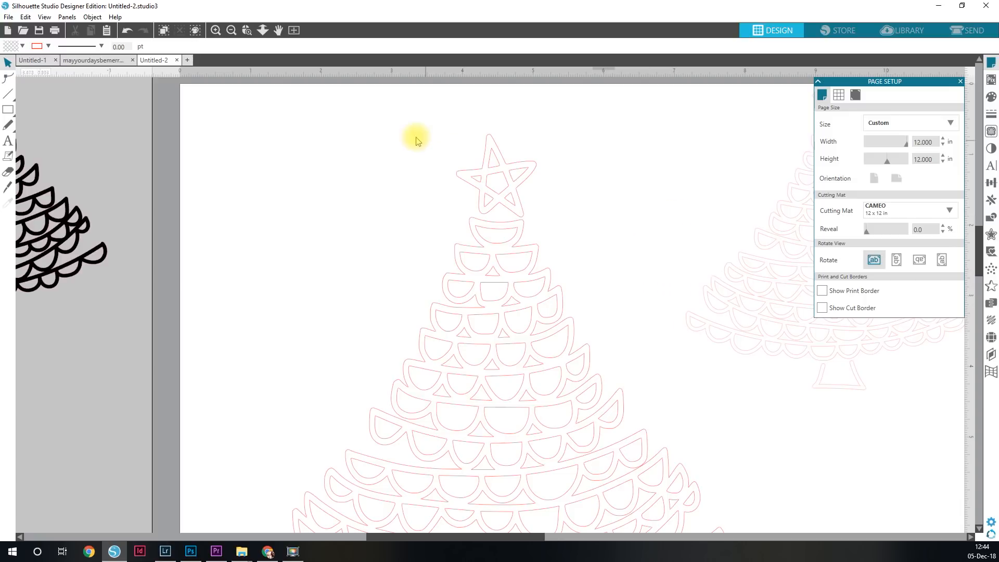
pyautogui.moveTo(397, 116); pyautogui.dragTo(572, 221)
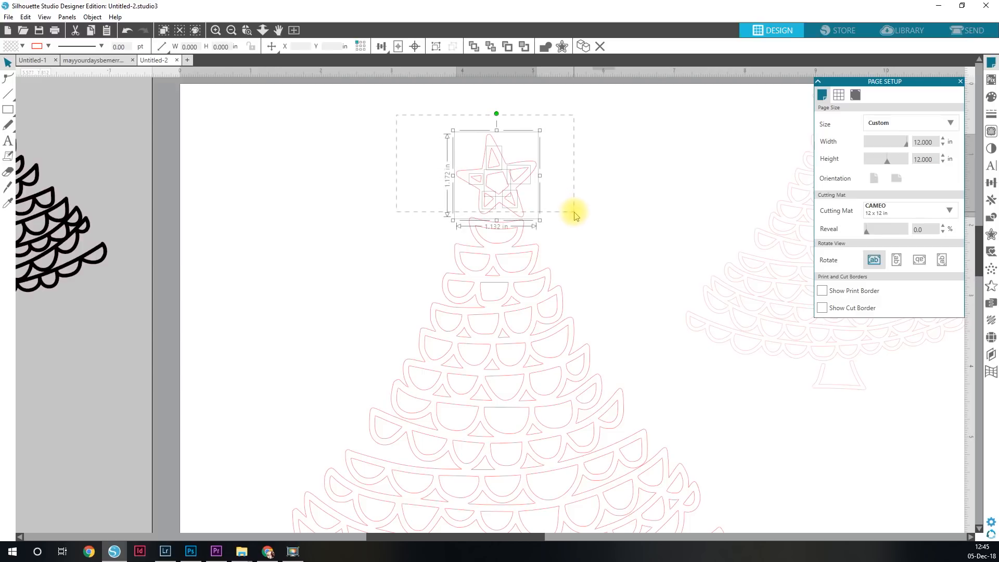
pyautogui.click(384, 201)
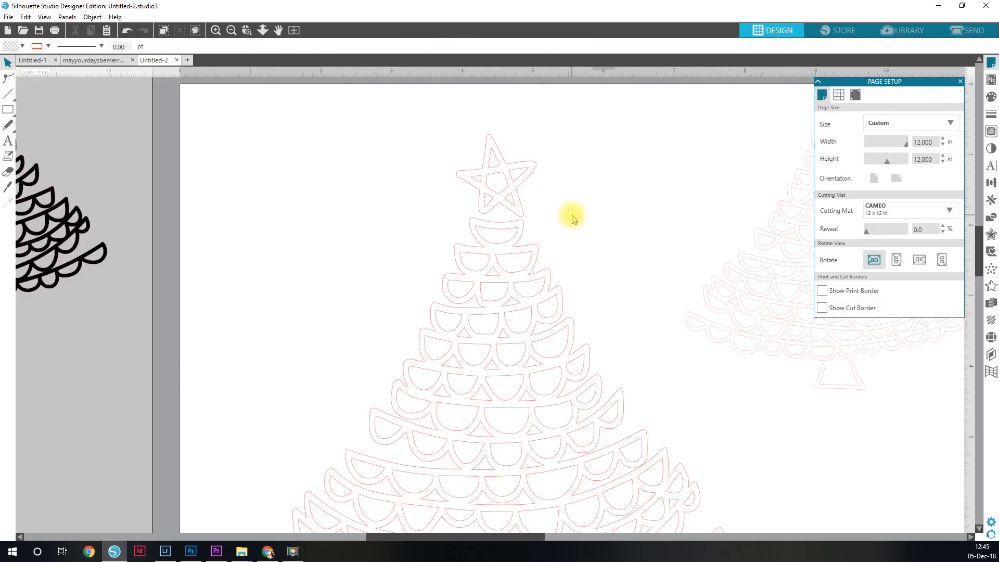
# Step: Move the small traced tree fully onto the page beside the enlarged one, to about X 7.44 in and Y 0.34 in
pyautogui.hotkey('ctrl', '-')
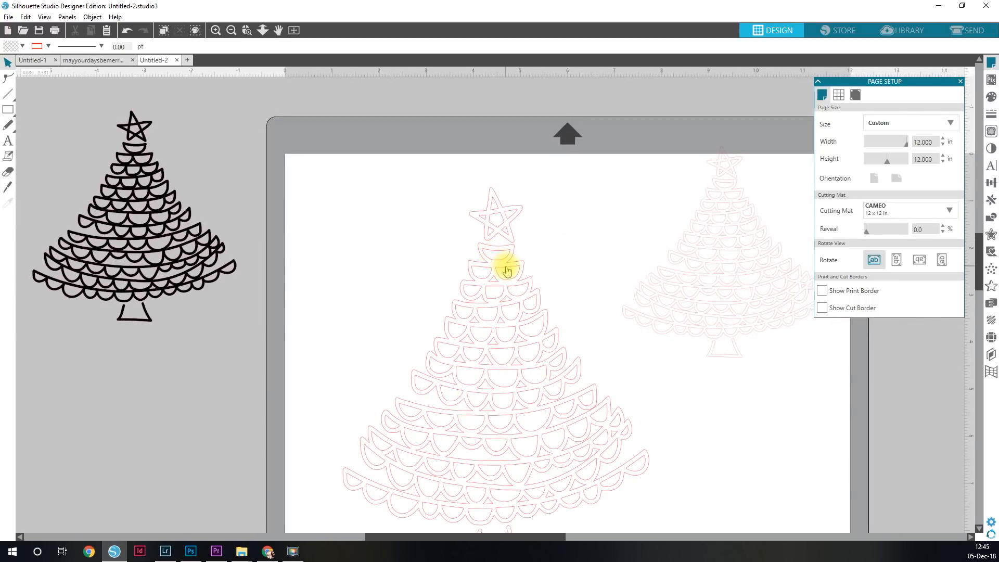
pyautogui.press('space')
pyautogui.moveTo(682, 275); pyautogui.dragTo(472, 287)
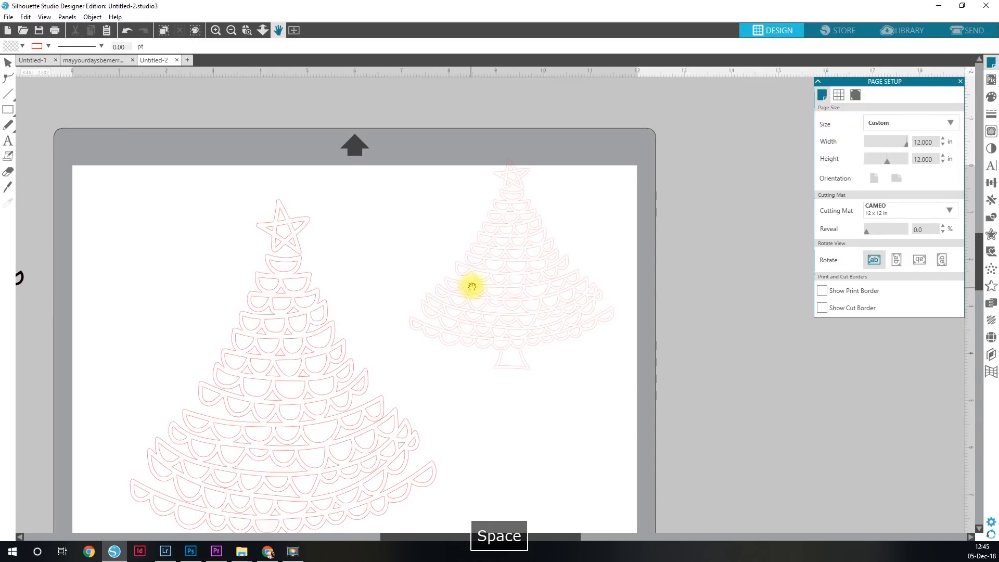
pyautogui.moveTo(520, 257); pyautogui.dragTo(523, 294)
pyautogui.click(531, 251)
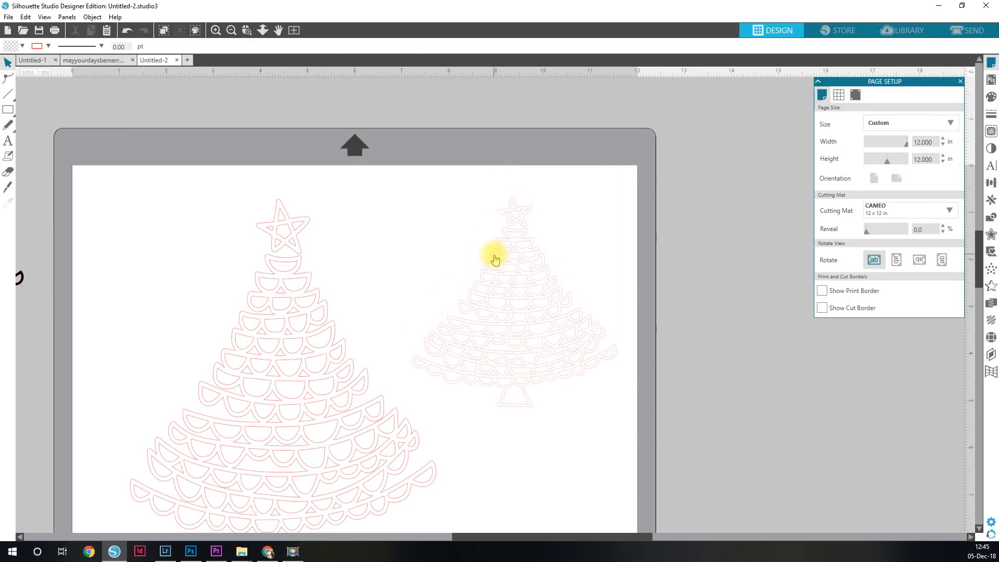
pyautogui.click(495, 259)
pyautogui.hotkey('ctrl', '=')
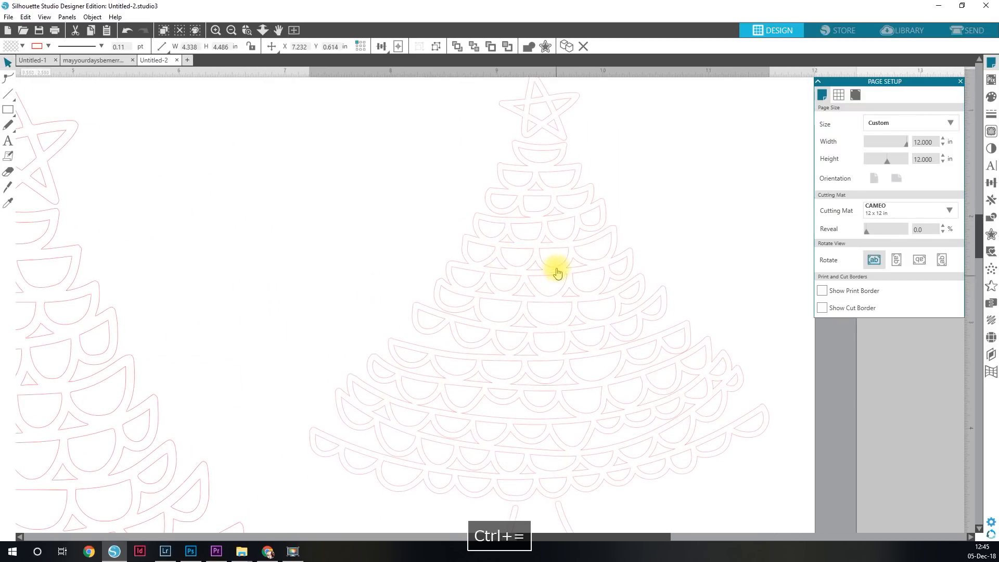
pyautogui.moveTo(557, 272)
pyautogui.mouseDown()
pyautogui.moveTo(569, 245)
pyautogui.moveTo(587, 290)
pyautogui.moveTo(582, 315)
pyautogui.moveTo(571, 229)
pyautogui.moveTo(578, 250)
pyautogui.mouseUp()
pyautogui.click(640, 360)
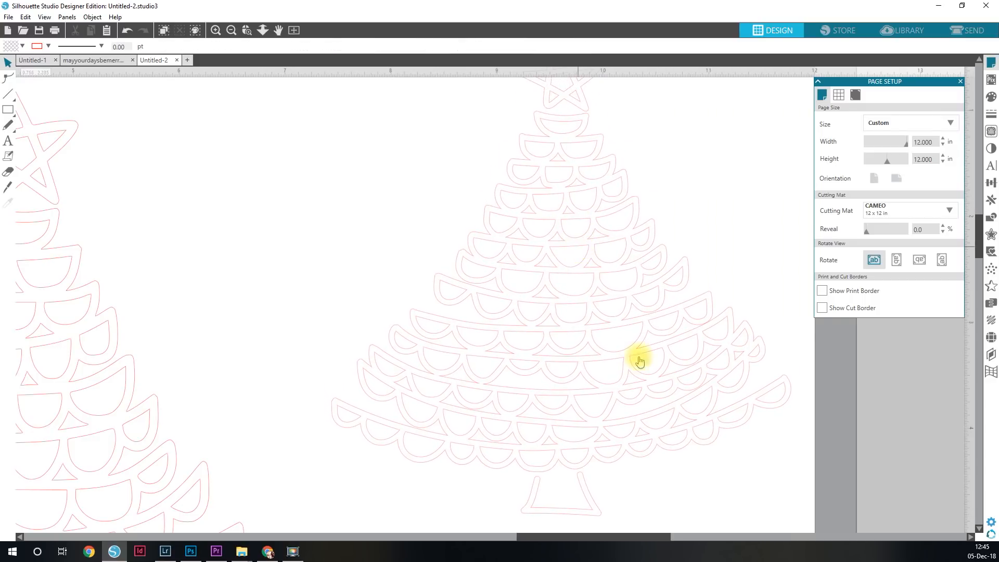
# Step: Try releasing the small traced tree's compound path and ungroup the tree into its individual pieces
pyautogui.click(705, 419)
pyautogui.rightClick(667, 358)
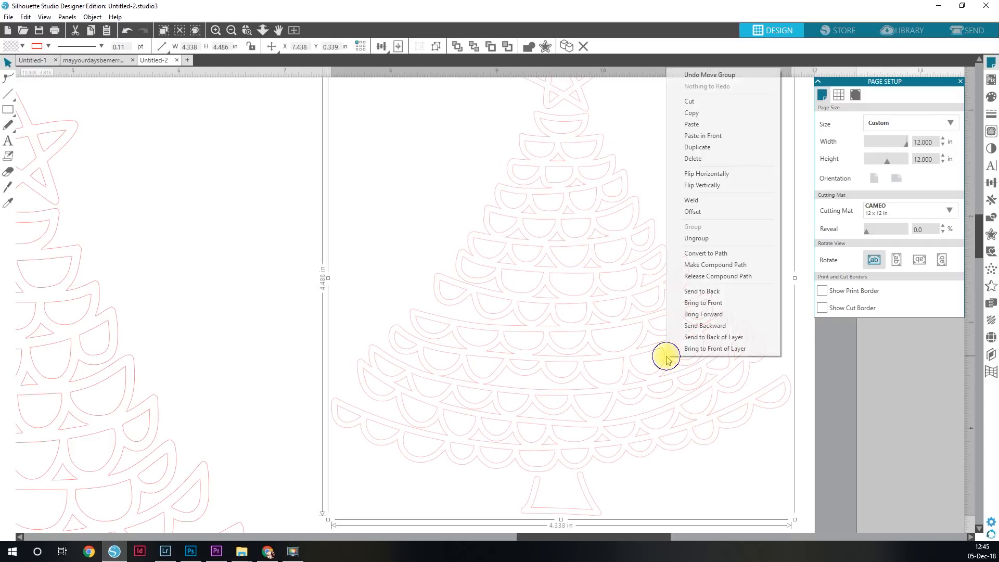
pyautogui.click(717, 276)
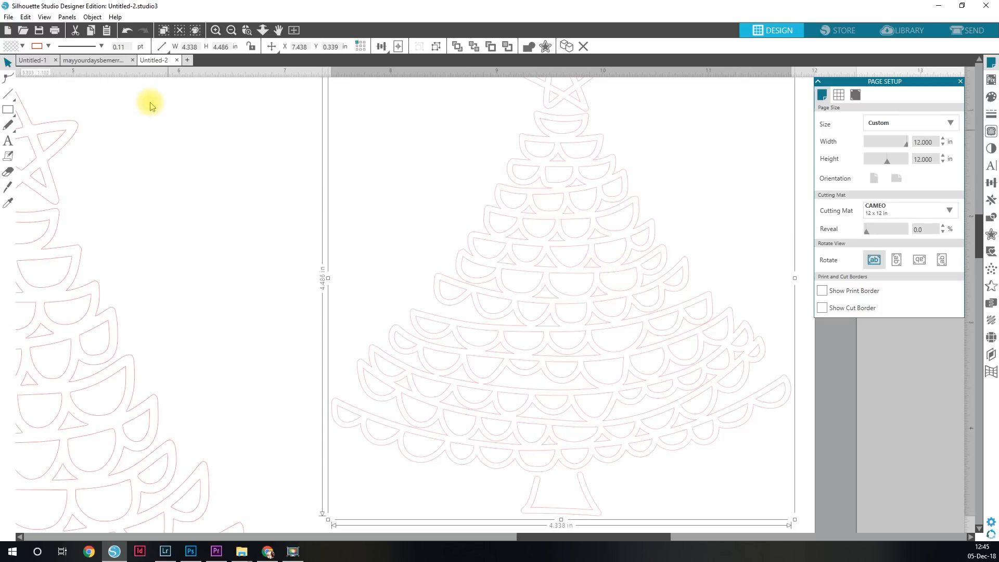
pyautogui.click(94, 17)
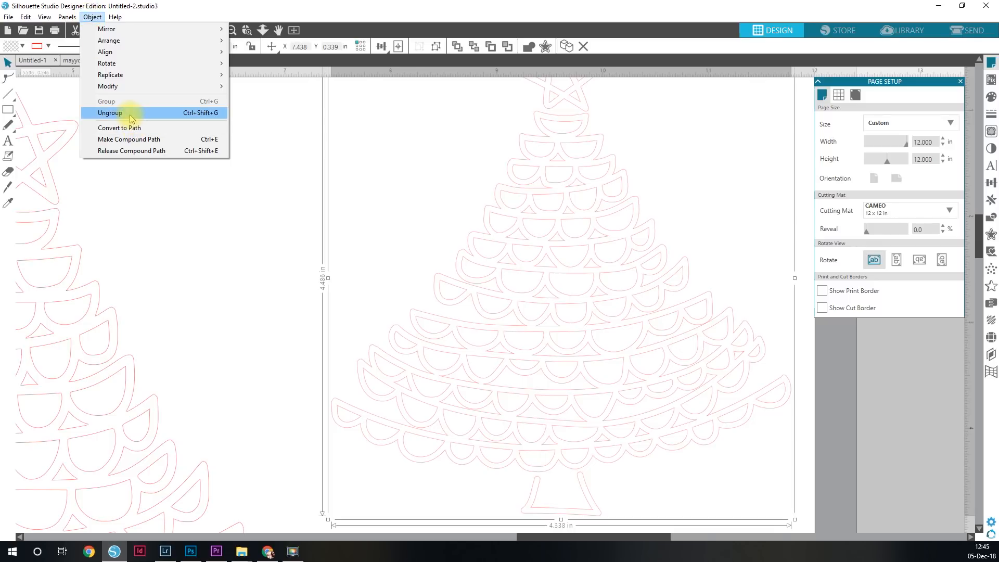
pyautogui.click(130, 113)
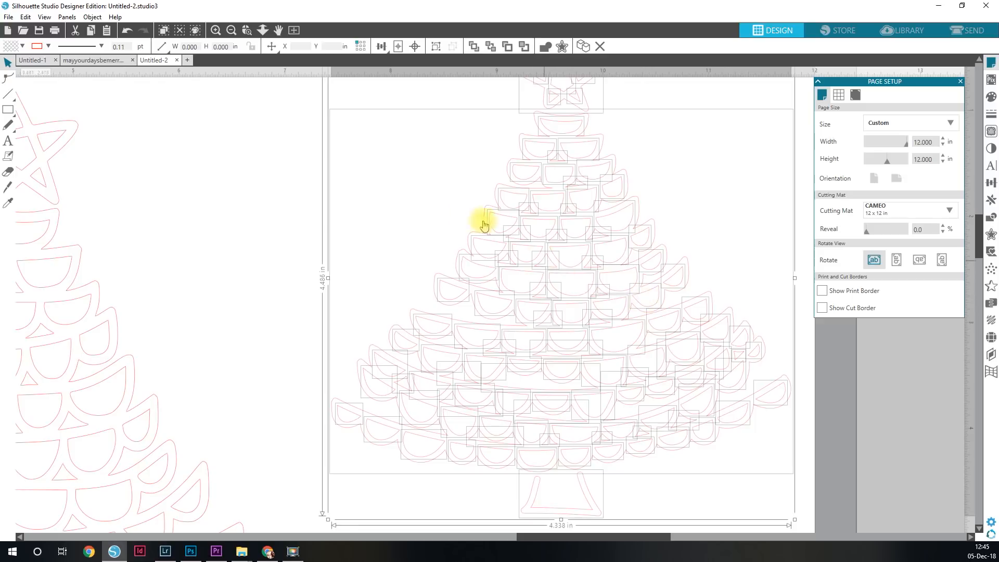
pyautogui.click(93, 17)
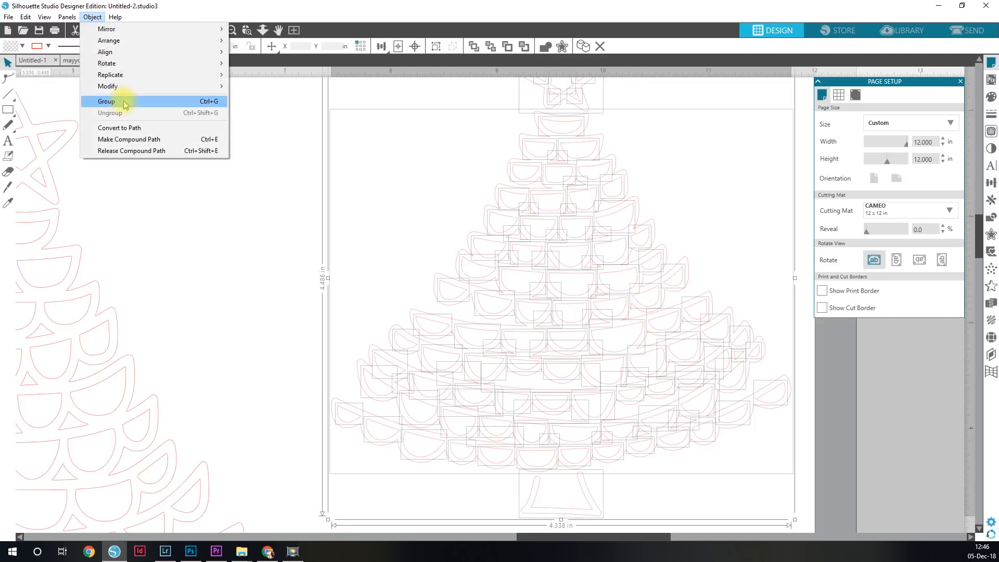
pyautogui.click(280, 152)
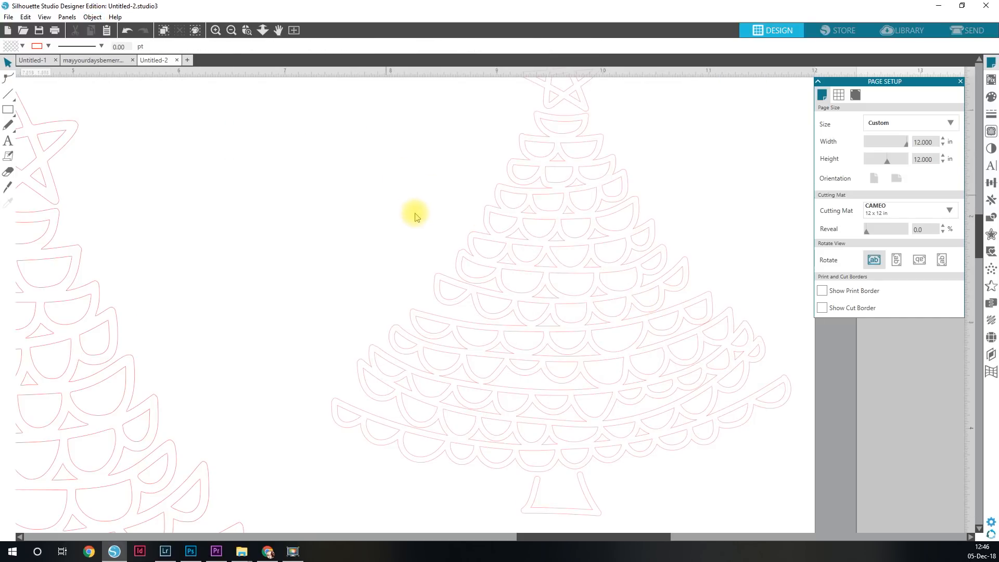
# Step: Select all the pieces of the small traced tree and delete them, keeping only the enlarged tree on the page
pyautogui.hotkey('ctrl', '-')
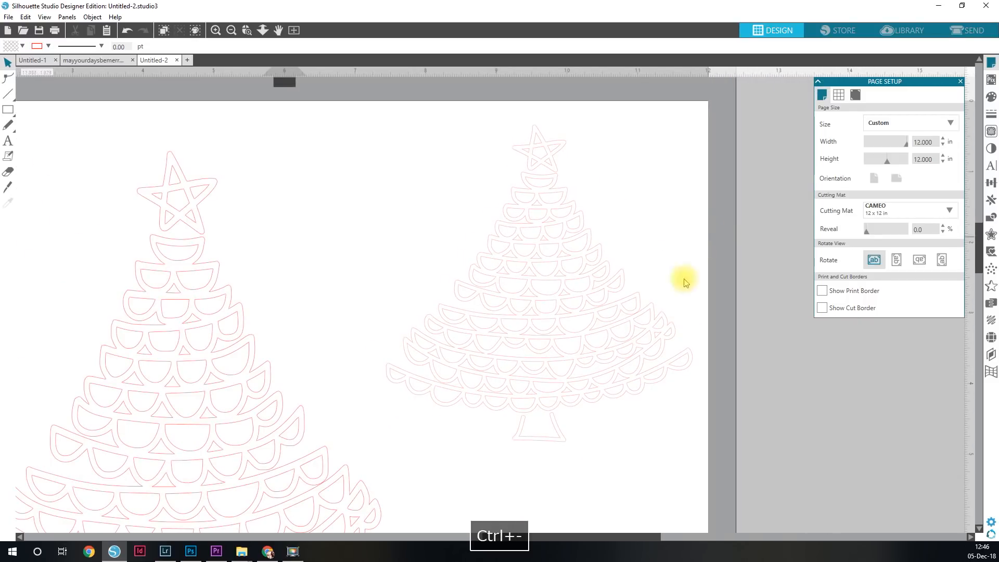
pyautogui.click(511, 379)
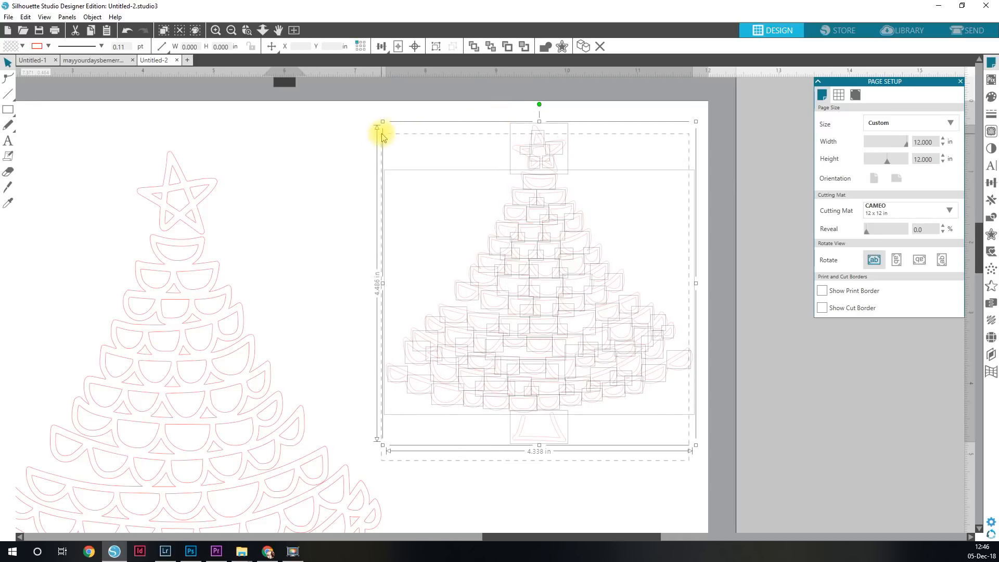
pyautogui.press('Delete')
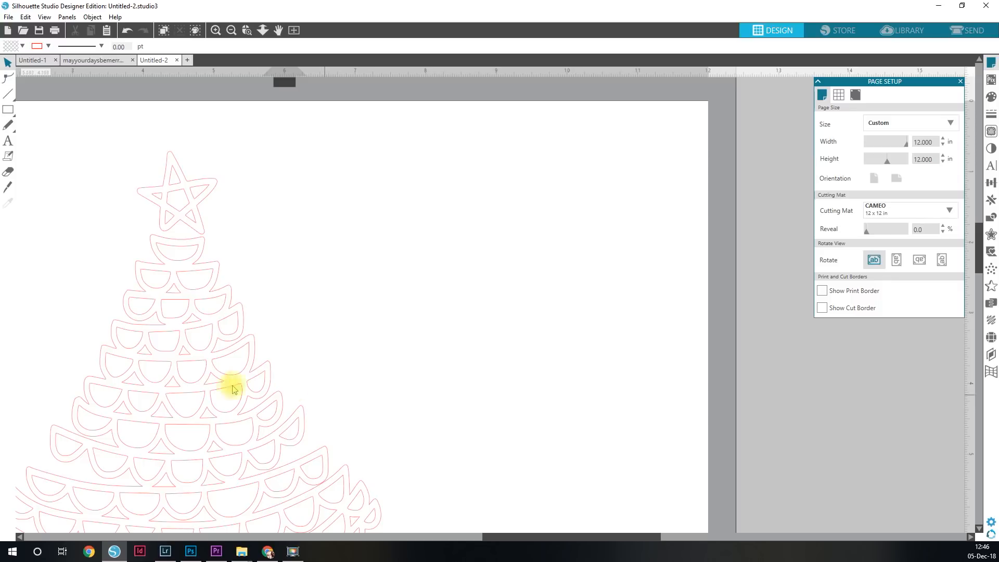
# Step: Select all of the enlarged star's pieces and nudge them down to about Y 0.82 in, overlapping the top scallop
pyautogui.press('space')
pyautogui.moveTo(243, 375); pyautogui.dragTo(518, 346)
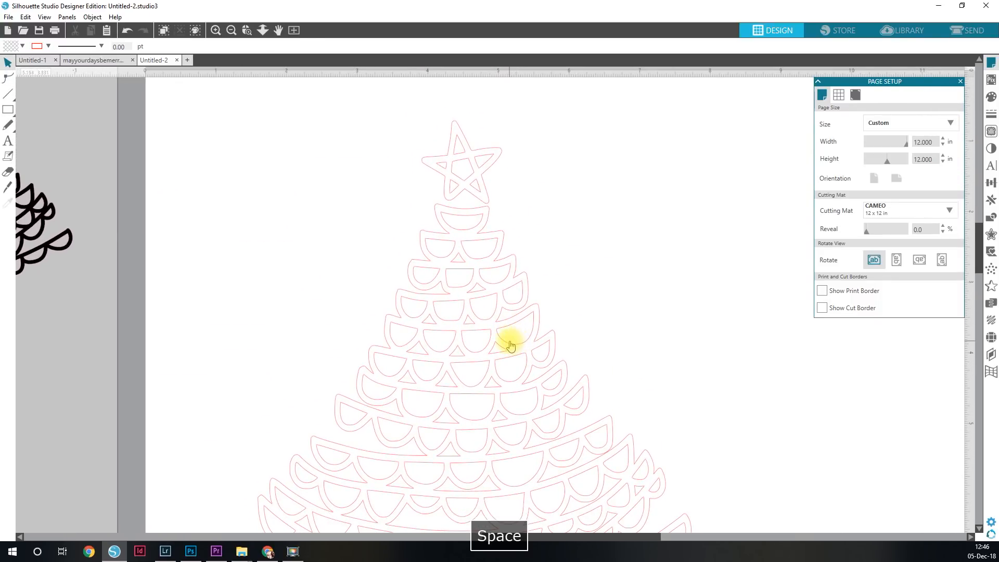
pyautogui.hotkey('ctrl', '=')
pyautogui.moveTo(473, 267); pyautogui.dragTo(496, 340)
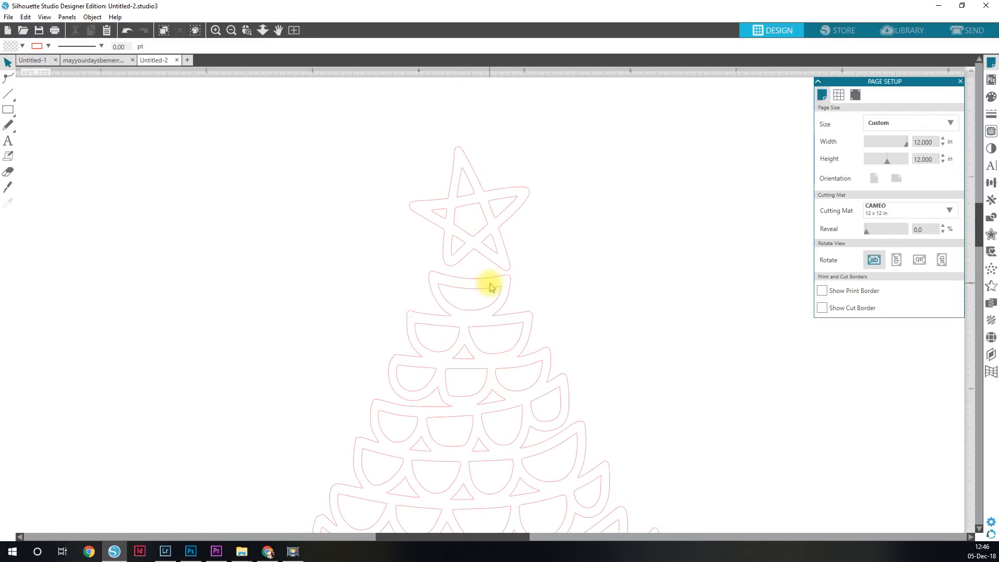
pyautogui.click(381, 111)
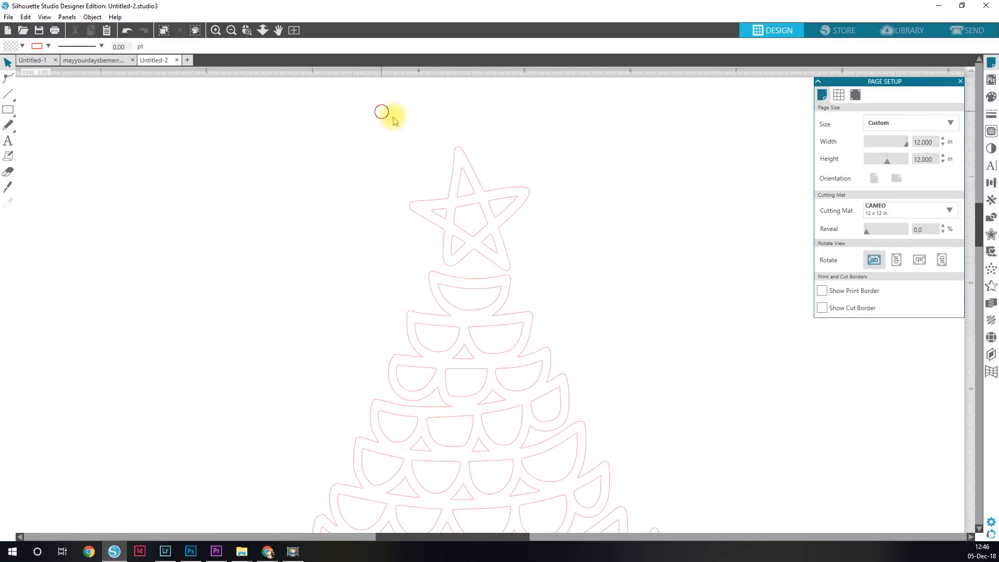
pyautogui.moveTo(394, 118); pyautogui.dragTo(568, 267)
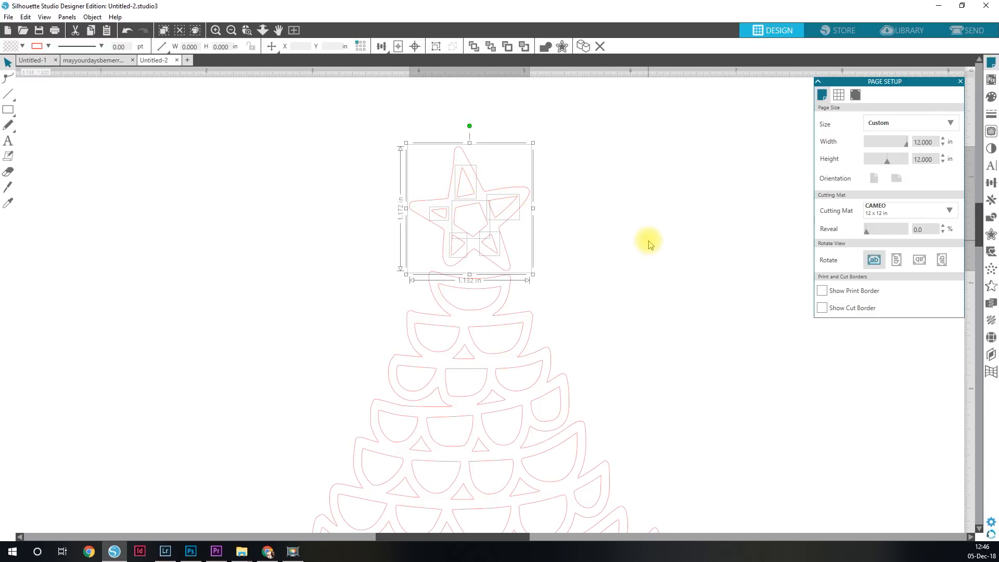
pyautogui.press('Down')
pyautogui.press('Down')
pyautogui.press('Down')
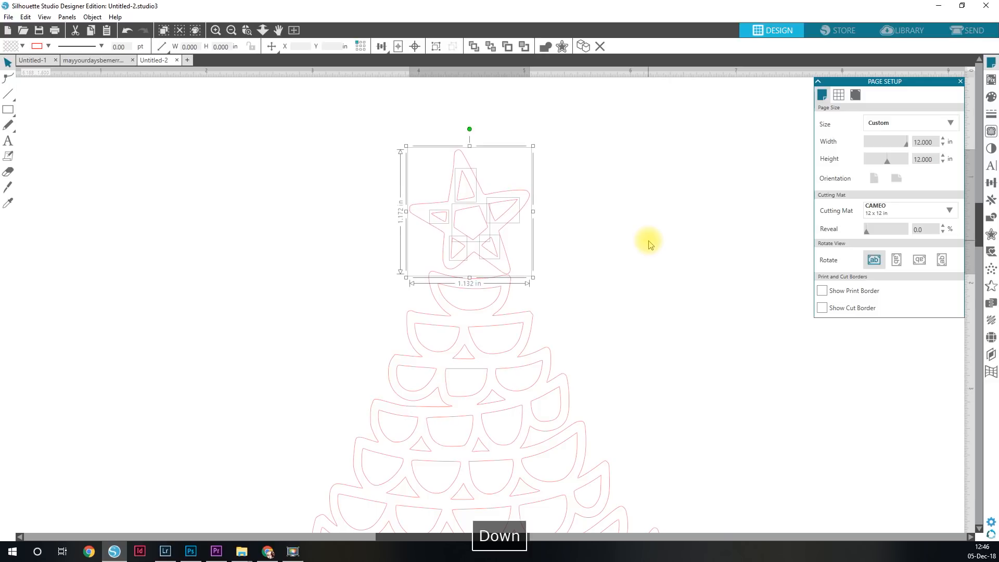
pyautogui.press('Down')
pyautogui.press('Down')
pyautogui.press('Down')
pyautogui.press('Down')
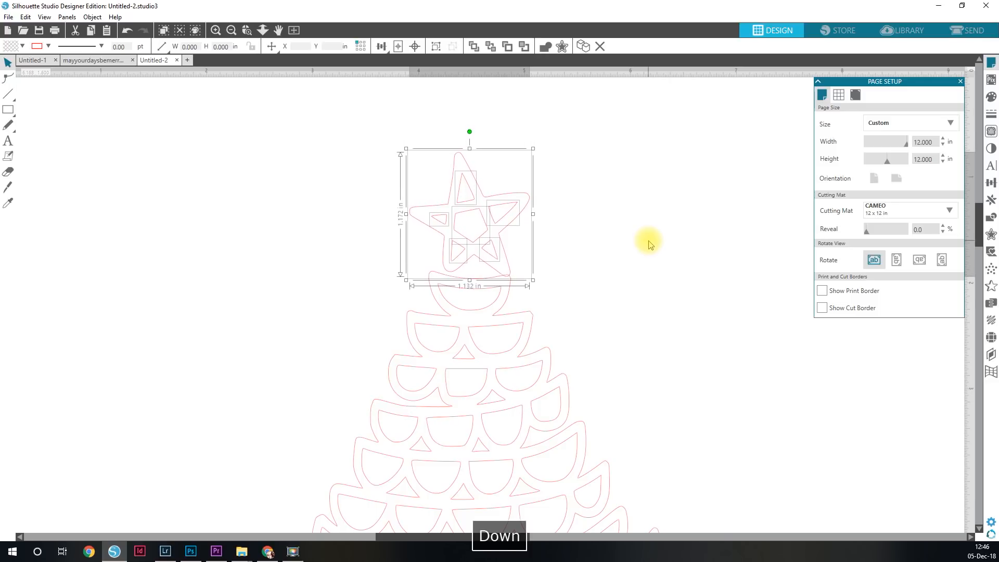
pyautogui.press('Down')
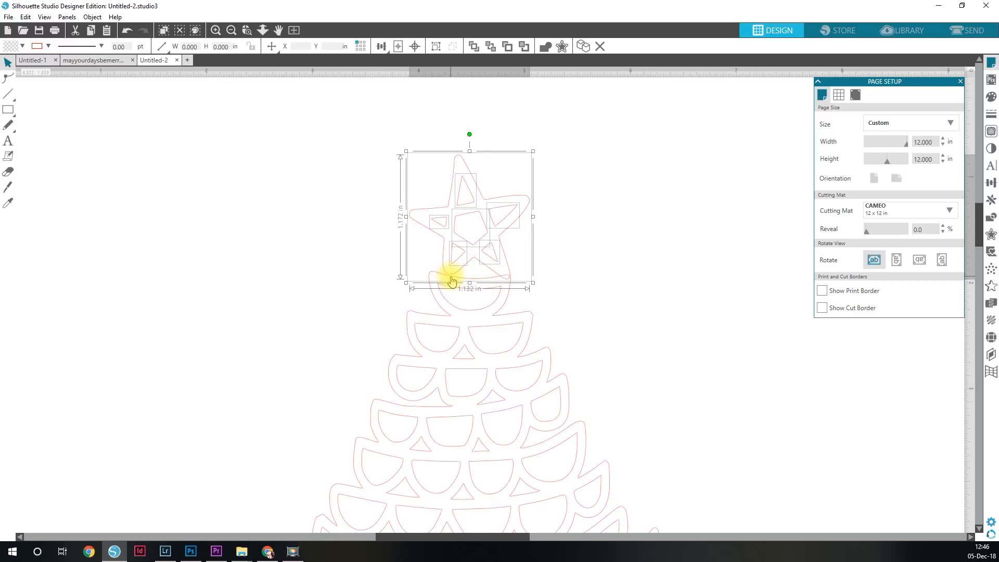
pyautogui.press('Down')
pyautogui.press('Down')
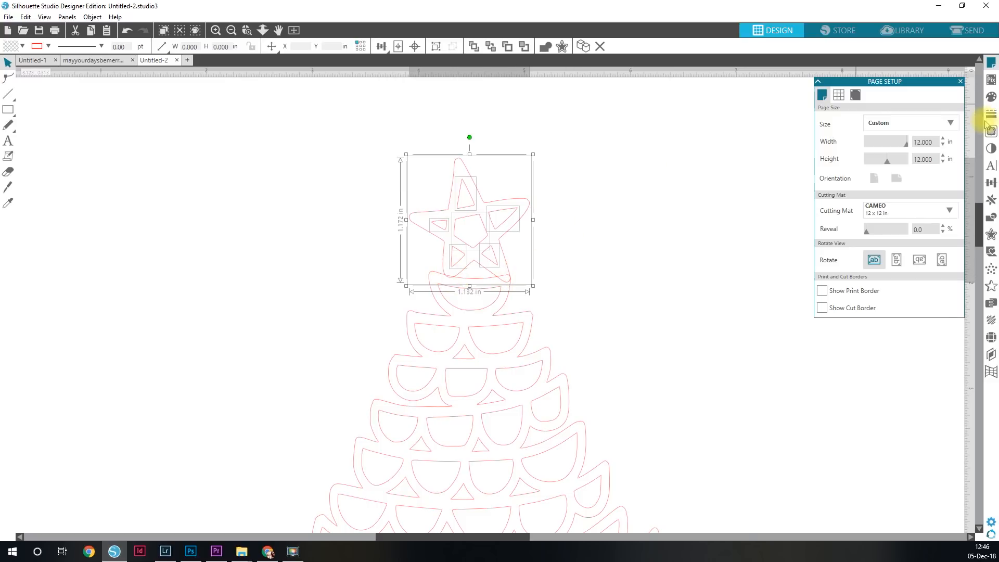
# Step: Try welding the star's outline and inner cutouts together, undo the weld, and clear the selection
pyautogui.click(991, 219)
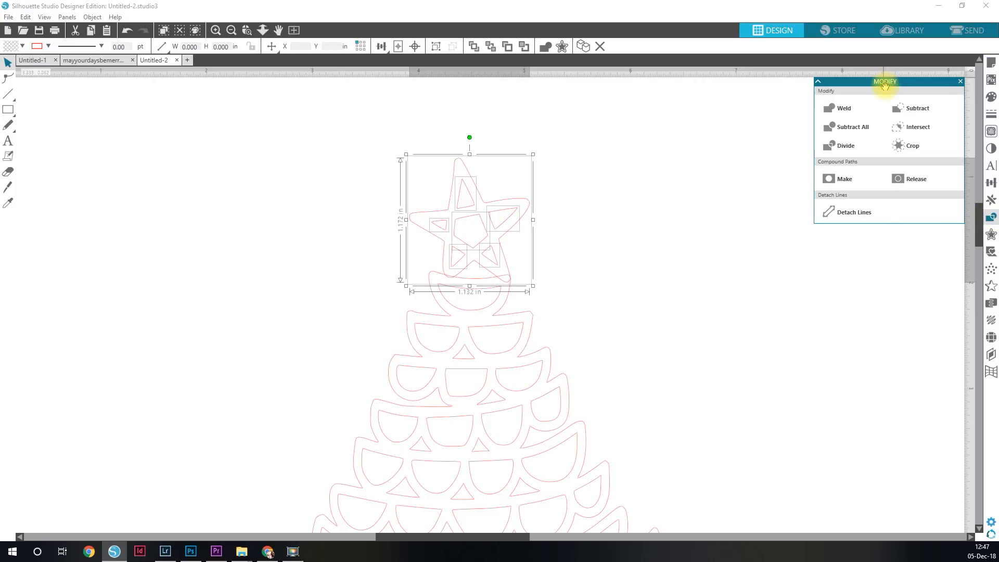
pyautogui.click(844, 109)
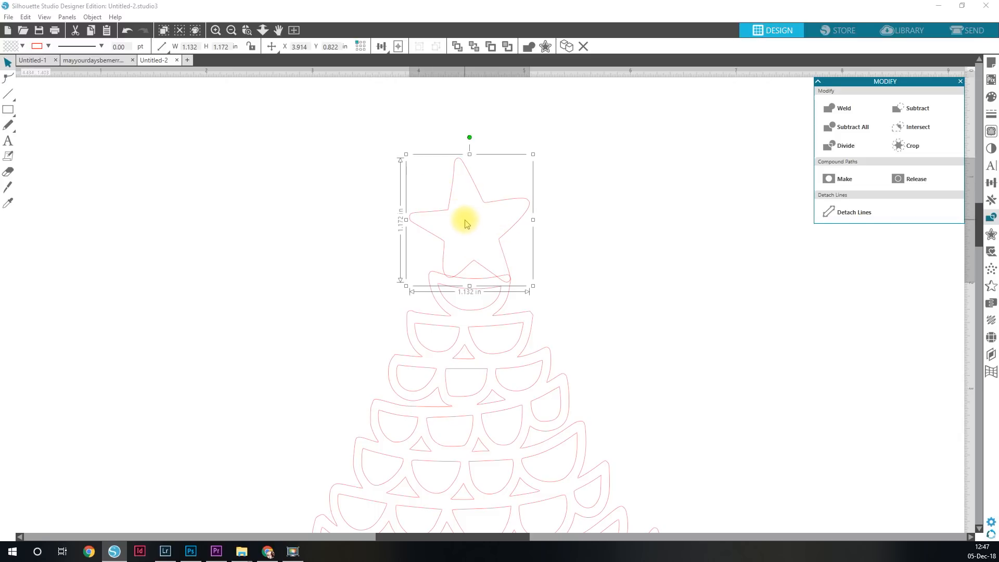
pyautogui.hotkey('ctrl', 'z')
pyautogui.click(643, 180)
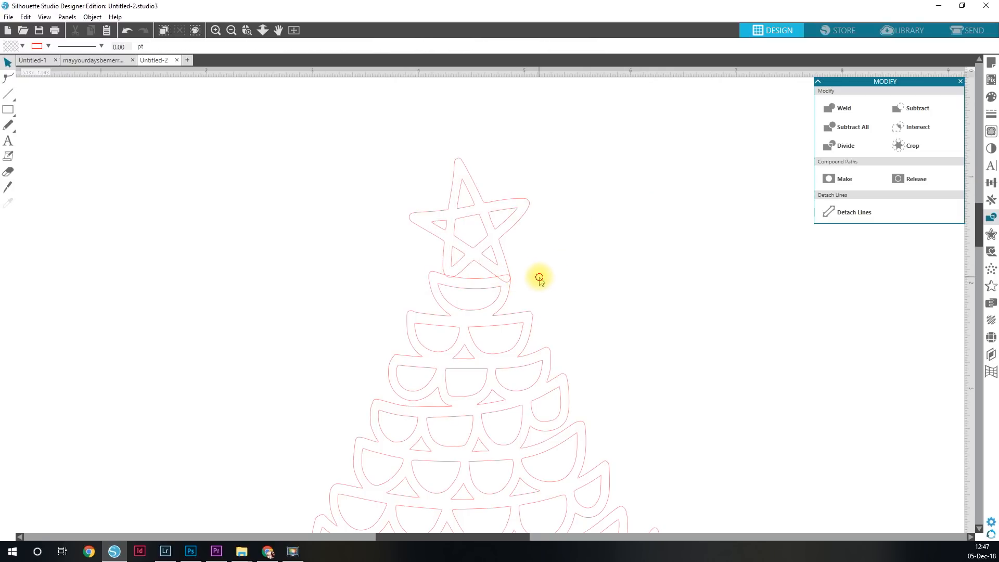
# Step: Try welding the star's outer outline to the tree's main outline where they overlap, and undo that weld
pyautogui.click(510, 281)
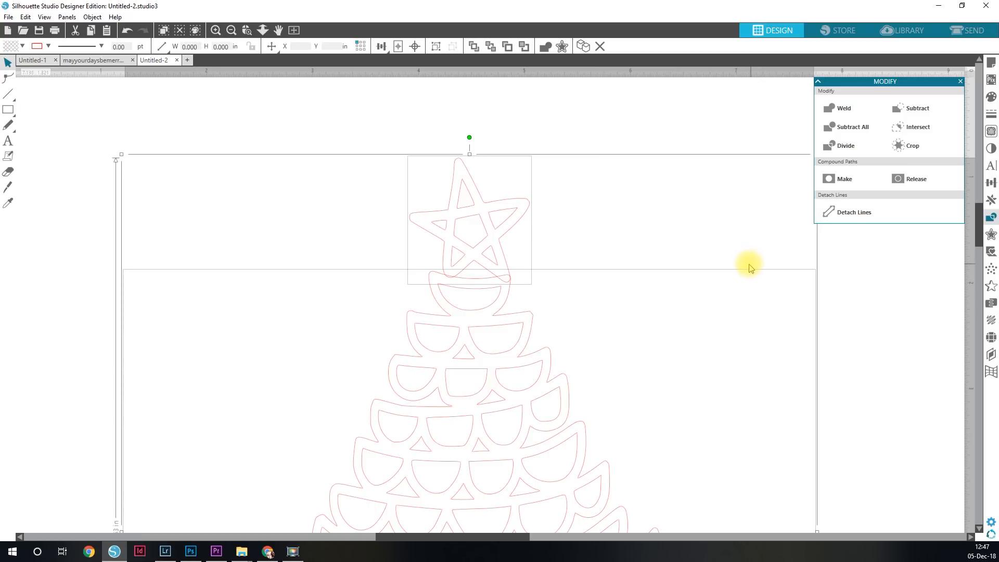
pyautogui.click(845, 108)
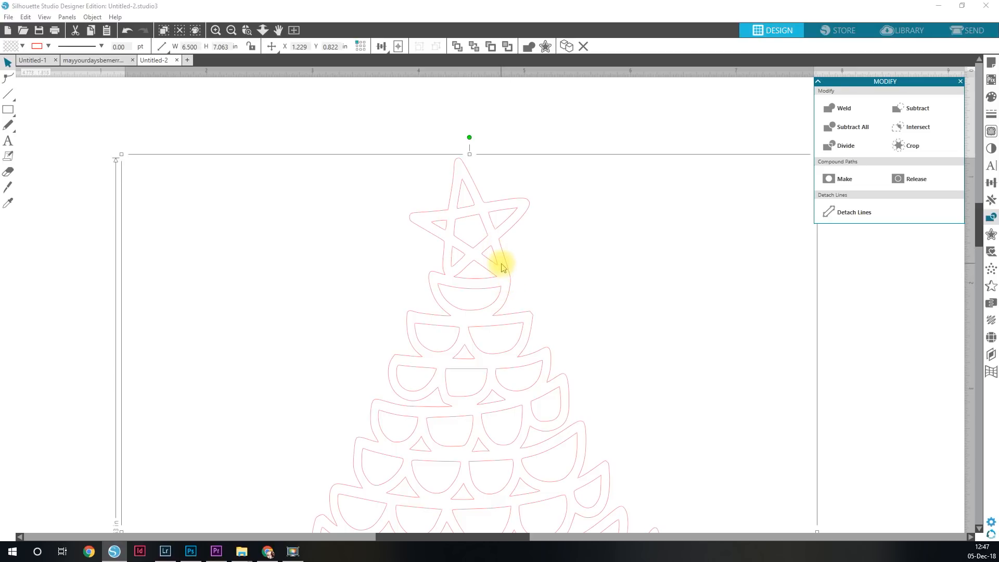
pyautogui.hotkey('ctrl', 'z')
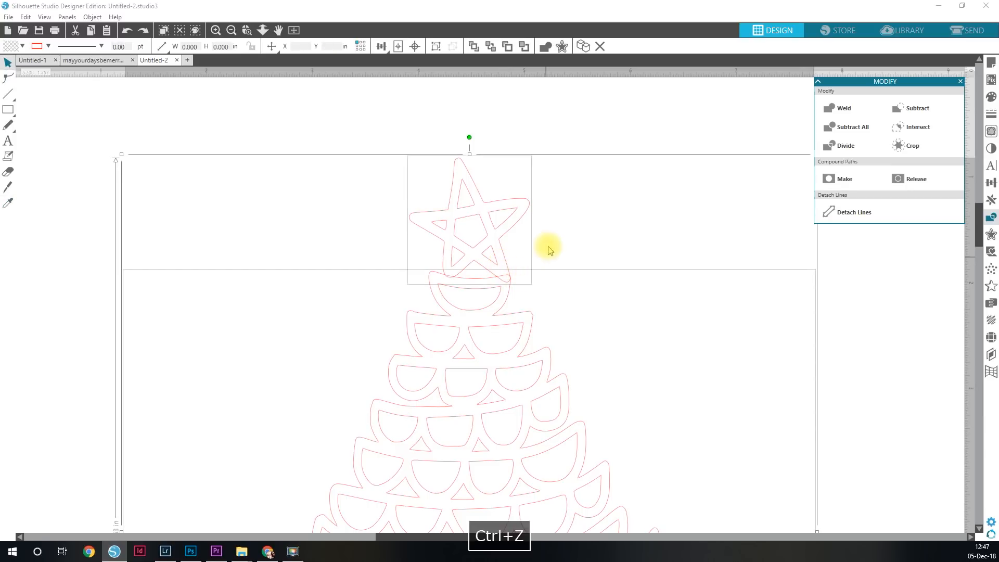
# Step: Select all the star's pieces together and nudge them slightly left to centre the star over the top scallop
pyautogui.click(602, 248)
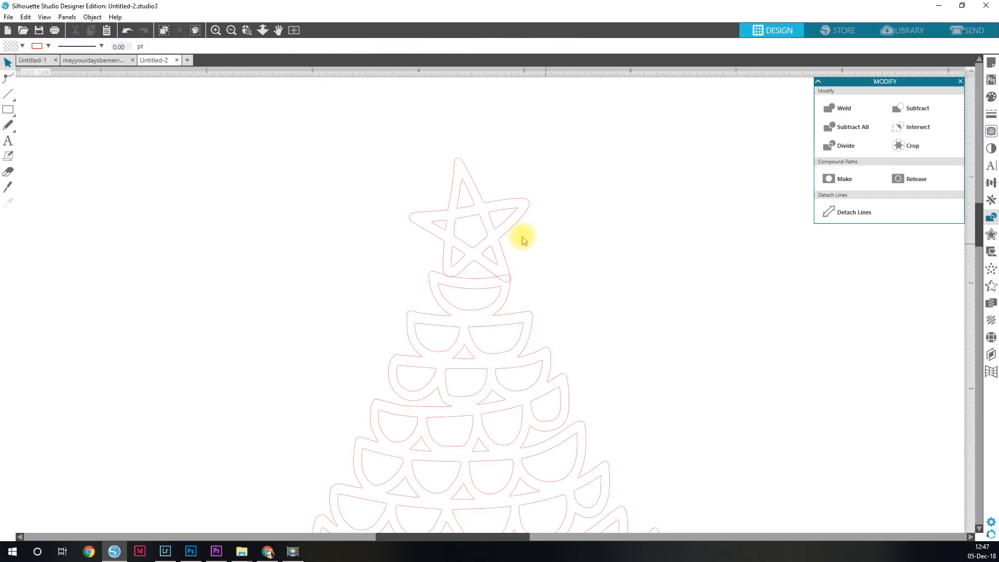
pyautogui.moveTo(554, 267); pyautogui.dragTo(430, 198)
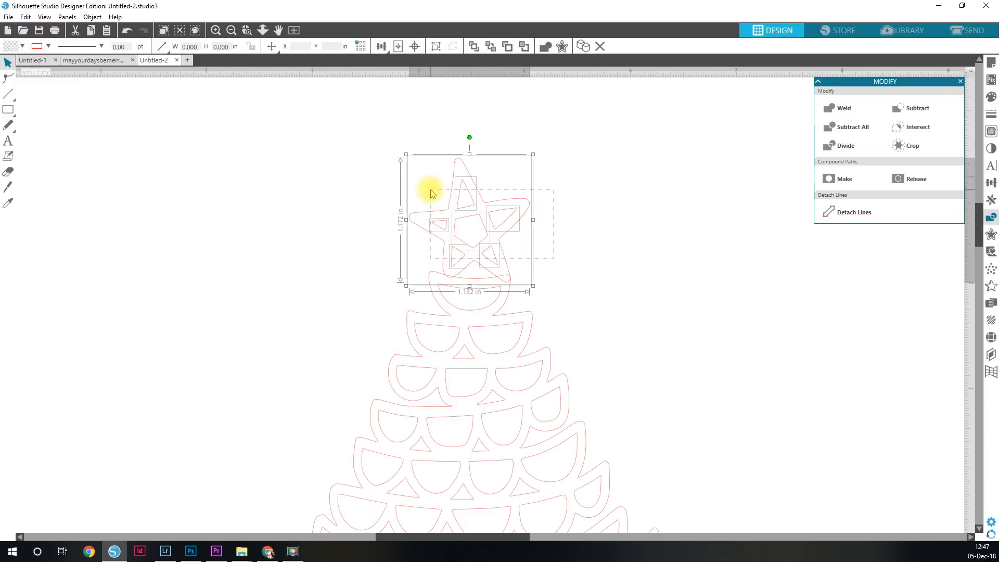
pyautogui.press('Left')
pyautogui.press('Left')
pyautogui.press('Left')
pyautogui.press('Left')
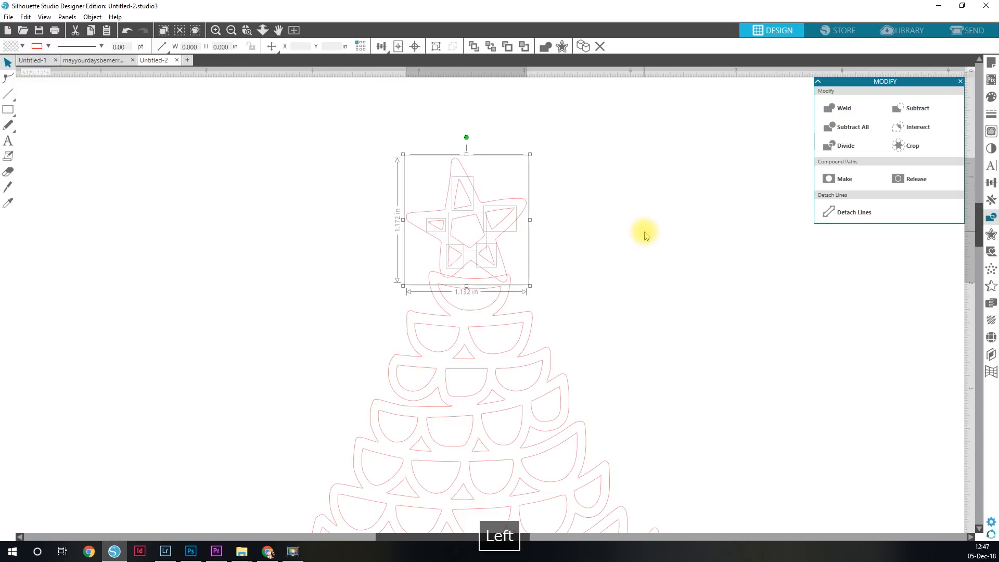
pyautogui.click(638, 236)
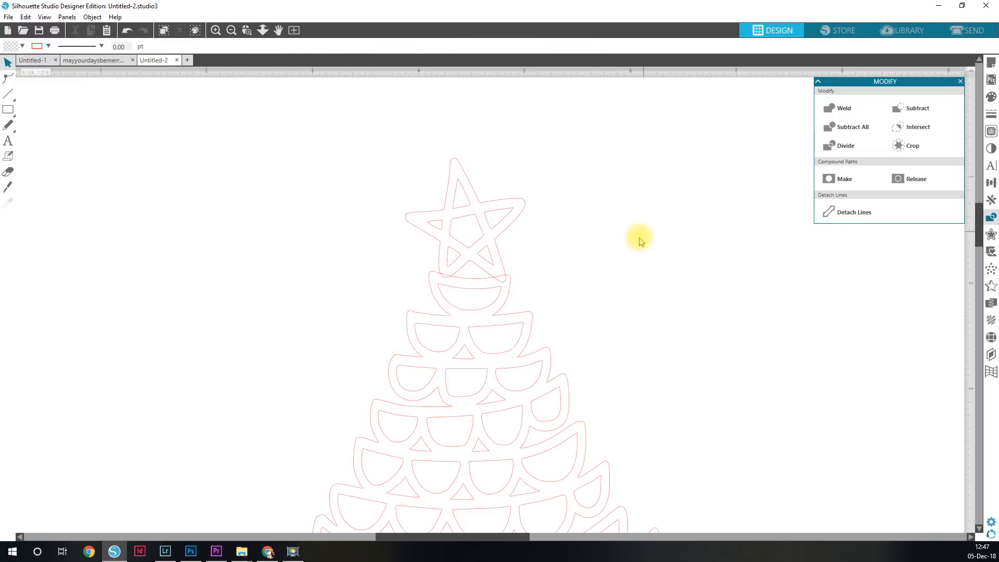
# Step: Weld the star's outer outline to the tree's main outline where they overlap
pyautogui.click(509, 276)
pyautogui.keyDown('shift'); pyautogui.click(509, 277); pyautogui.keyUp('shift')
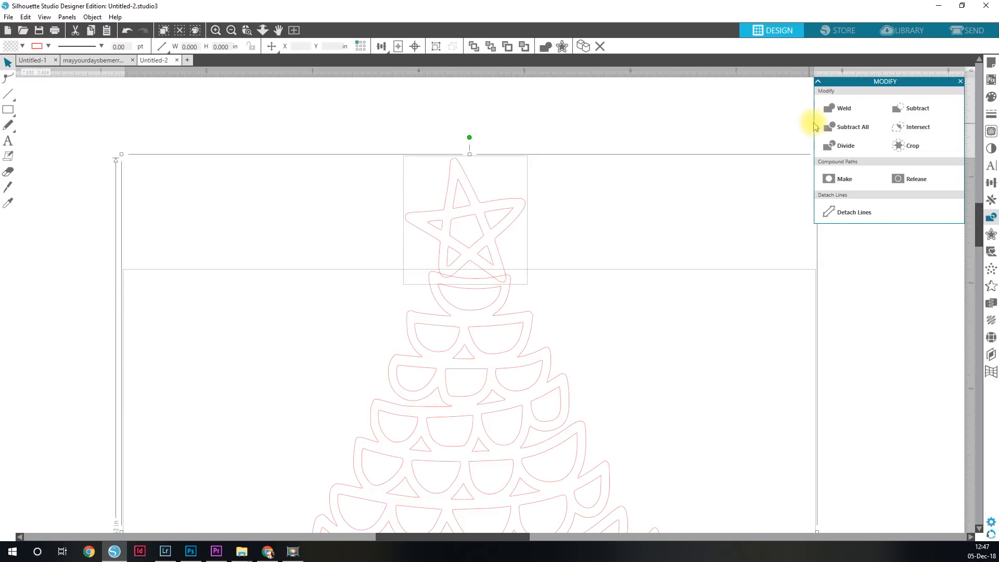
pyautogui.click(855, 110)
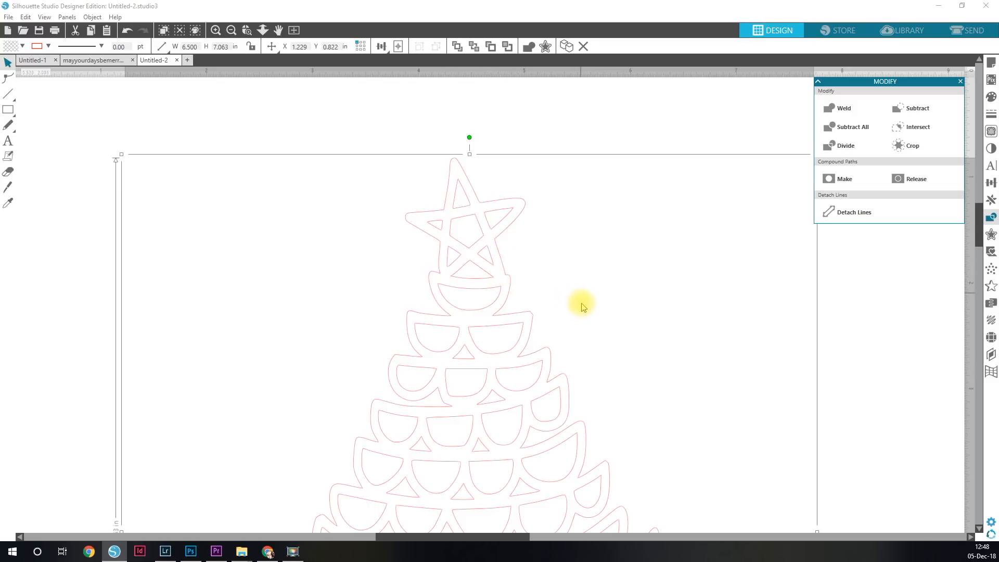
# Step: Select the trunk and nudge it up to about Y 7.80 in so its legs overlap the tree's lowest scallops
pyautogui.scroll(-1, 634, 384)
pyautogui.scroll(-5, 635, 383)
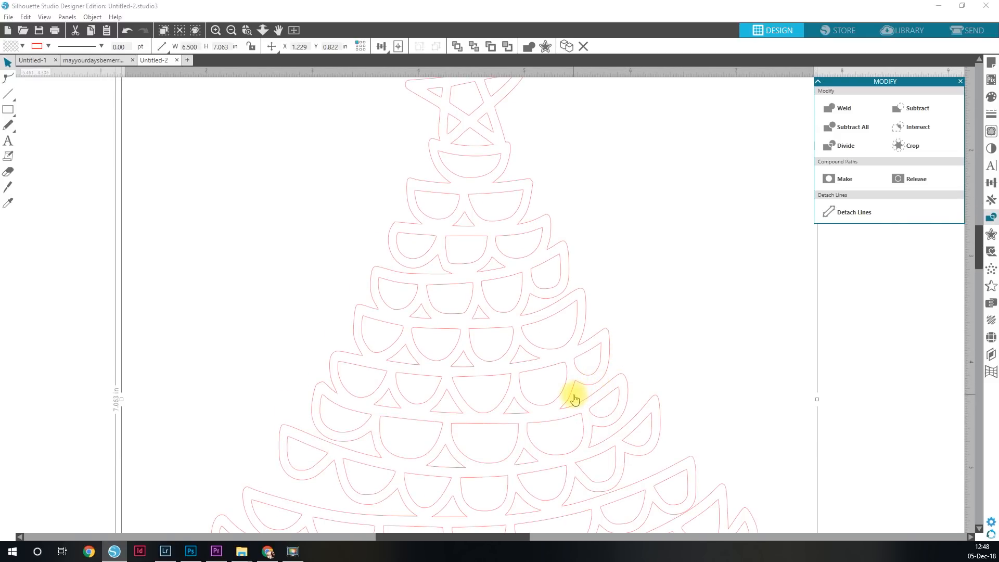
pyautogui.press('space')
pyautogui.moveTo(573, 395); pyautogui.dragTo(654, 203)
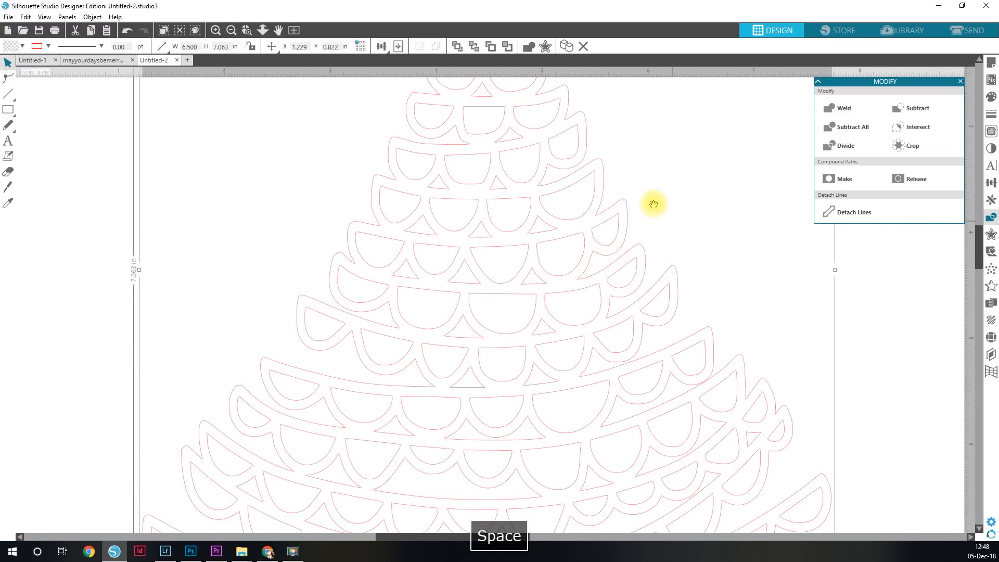
pyautogui.moveTo(562, 392); pyautogui.dragTo(520, 198)
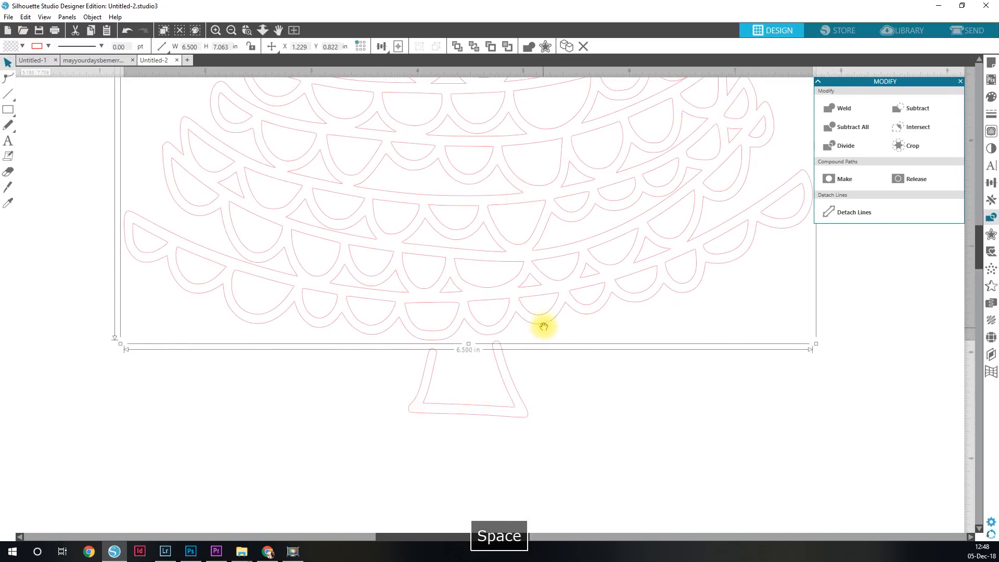
pyautogui.moveTo(542, 326); pyautogui.dragTo(546, 283)
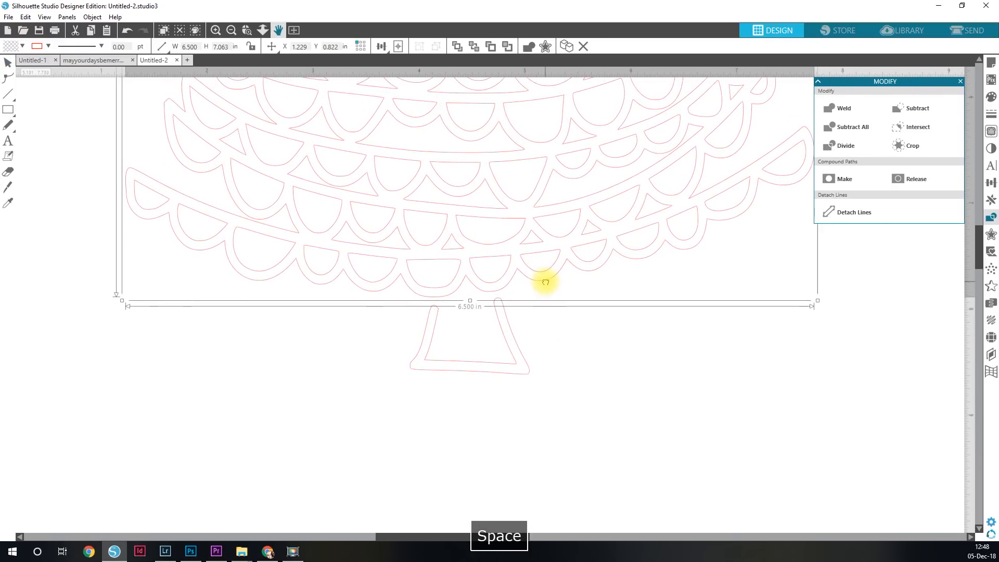
pyautogui.click(554, 401)
pyautogui.click(446, 358)
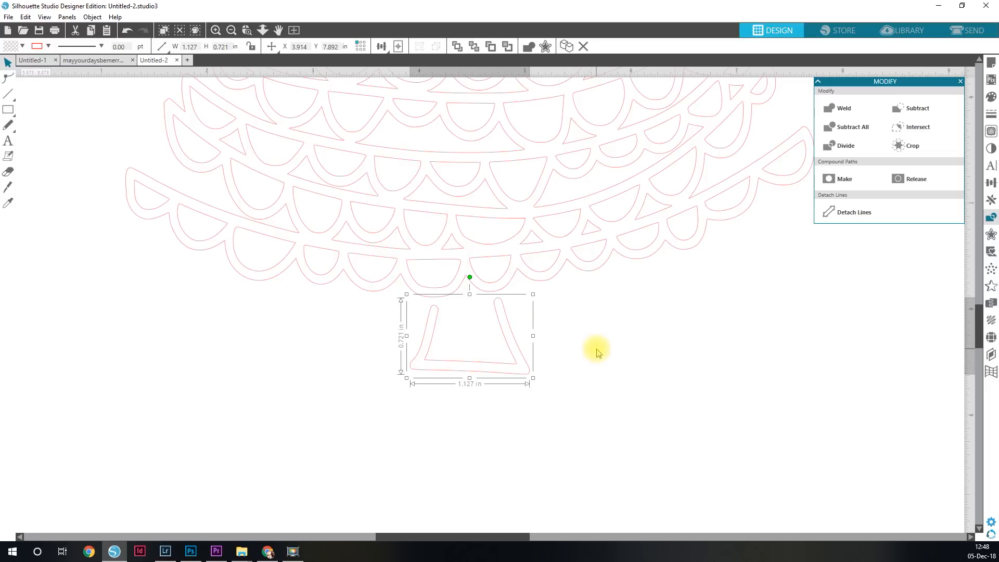
pyautogui.press('Up')
pyautogui.press('Up')
pyautogui.press('Up')
pyautogui.press('Up')
pyautogui.press('Up')
pyautogui.press('Up')
pyautogui.press('Up')
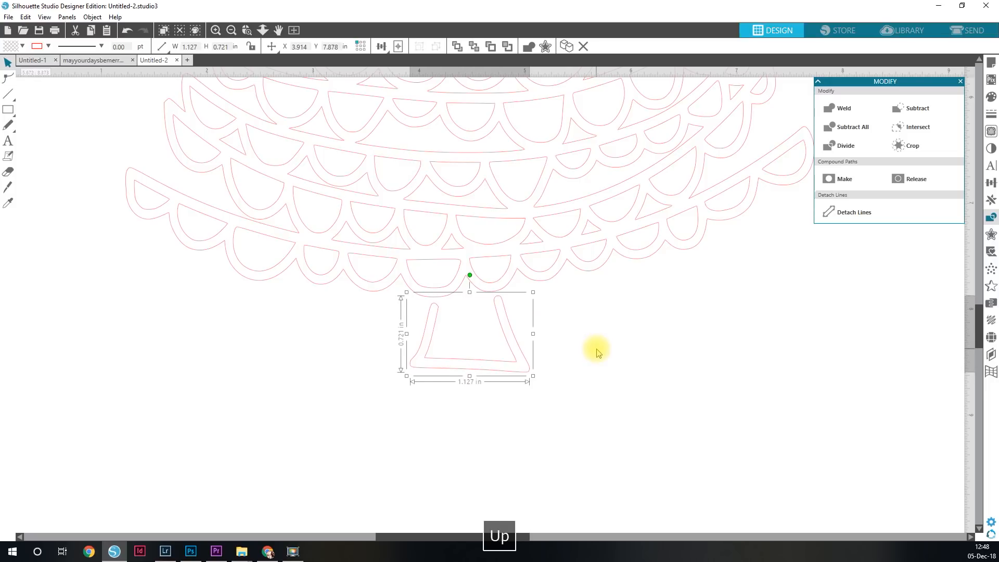
pyautogui.press('Up')
pyautogui.press('Up')
pyautogui.press('Up')
pyautogui.press('Up')
pyautogui.press('Up')
pyautogui.press('Up')
pyautogui.press('Up')
pyautogui.press('Up')
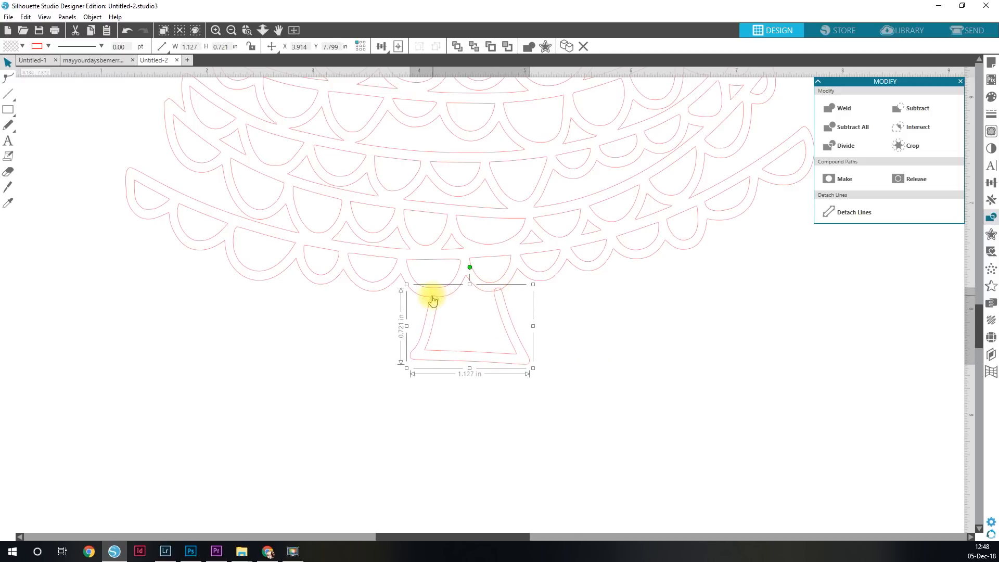
# Step: Weld the trunk to the tree's main outline
pyautogui.click(585, 346)
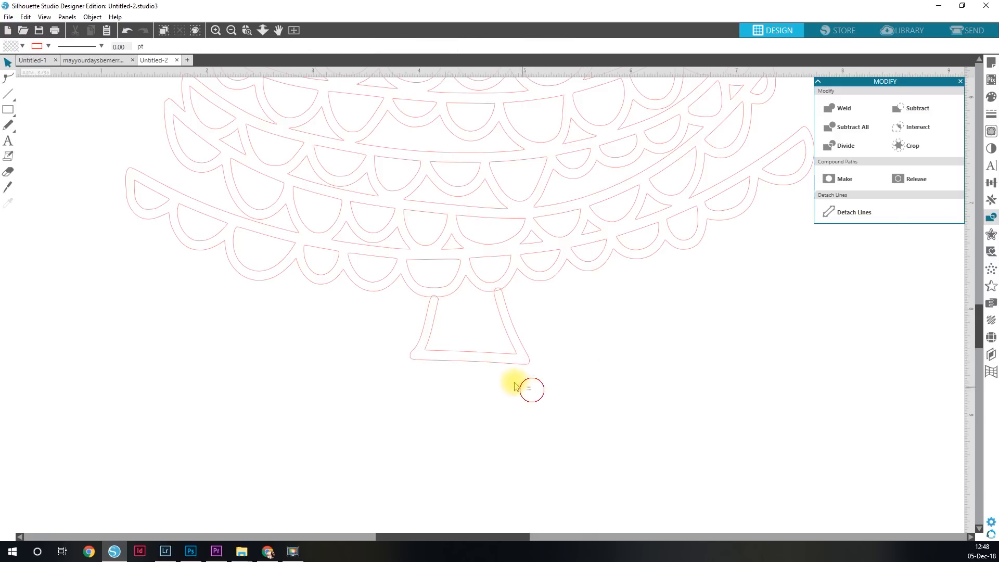
pyautogui.moveTo(531, 390); pyautogui.dragTo(479, 291)
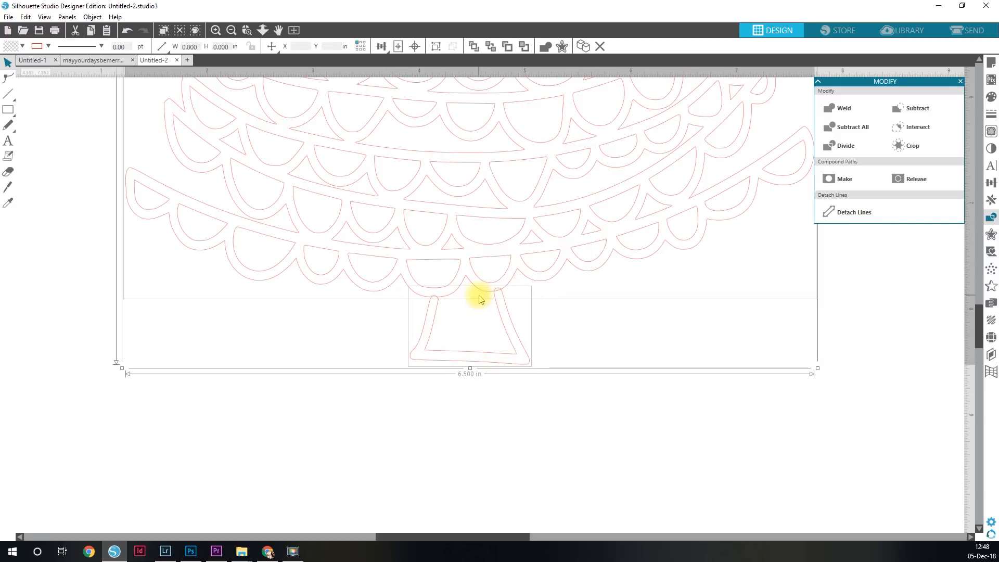
pyautogui.click(829, 108)
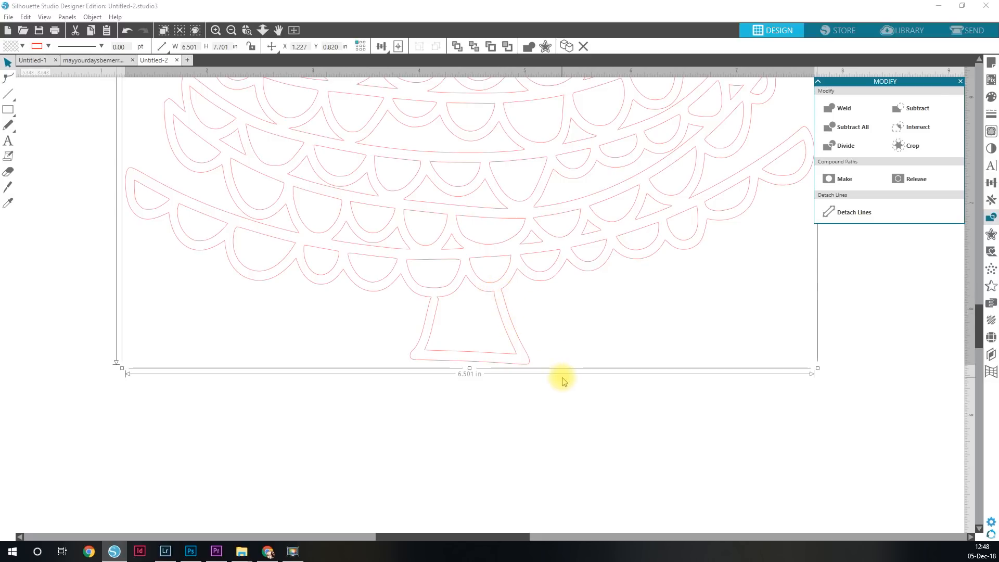
# Step: Select every piece of the welded tree on the page and group them into one object
pyautogui.hotkey('ctrl', '-')
pyautogui.hotkey('ctrl', '-')
pyautogui.hotkey('ctrl', '-')
pyautogui.hotkey('ctrl', '-')
pyautogui.hotkey('ctrl', '-')
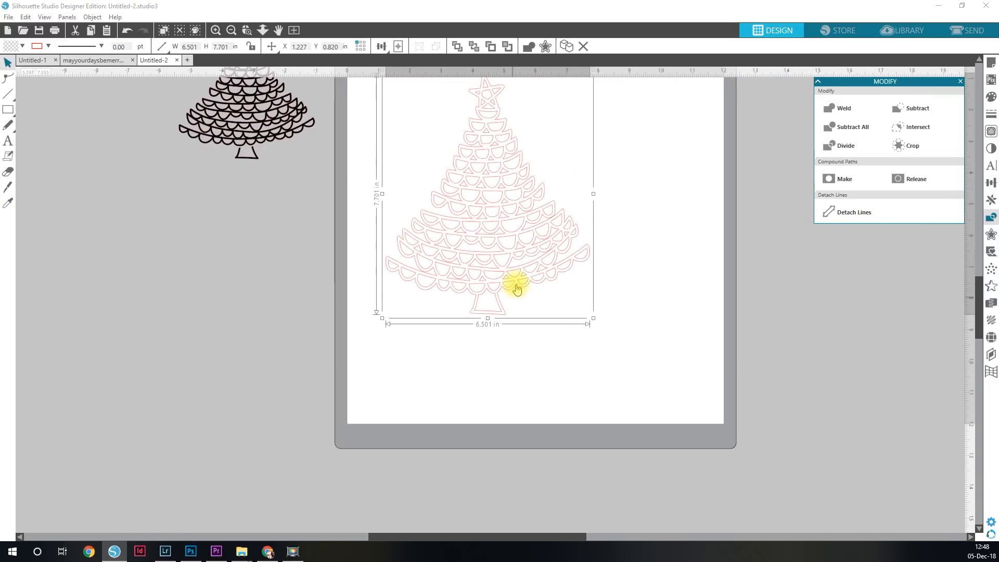
pyautogui.scroll(1, 535, 285)
pyautogui.click(529, 370)
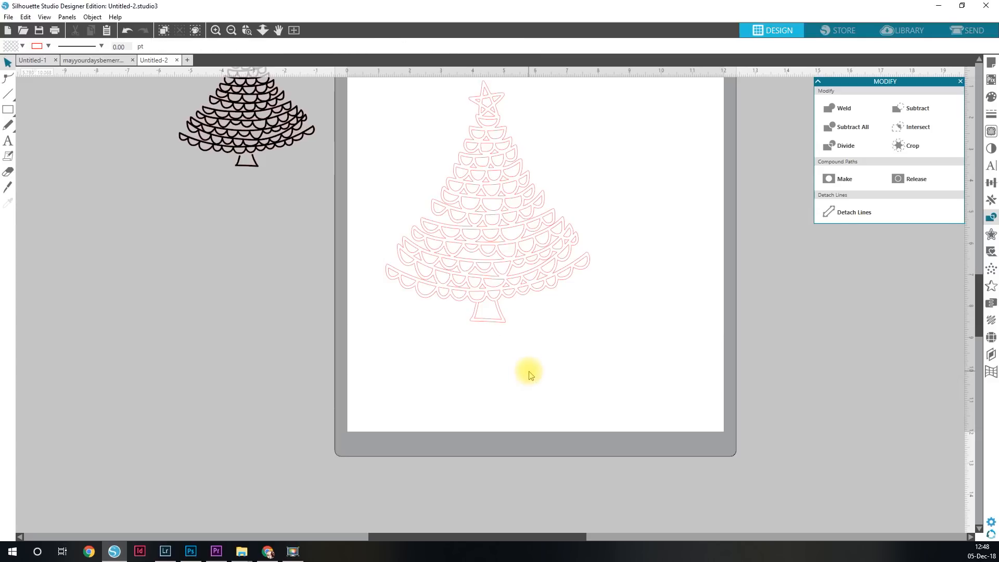
pyautogui.moveTo(616, 333); pyautogui.dragTo(371, 83)
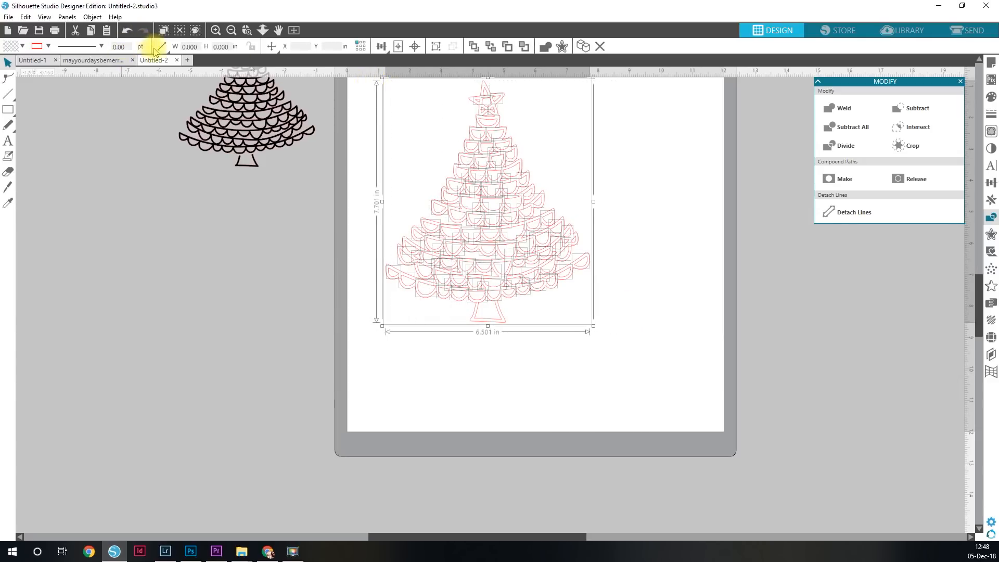
pyautogui.click(101, 19)
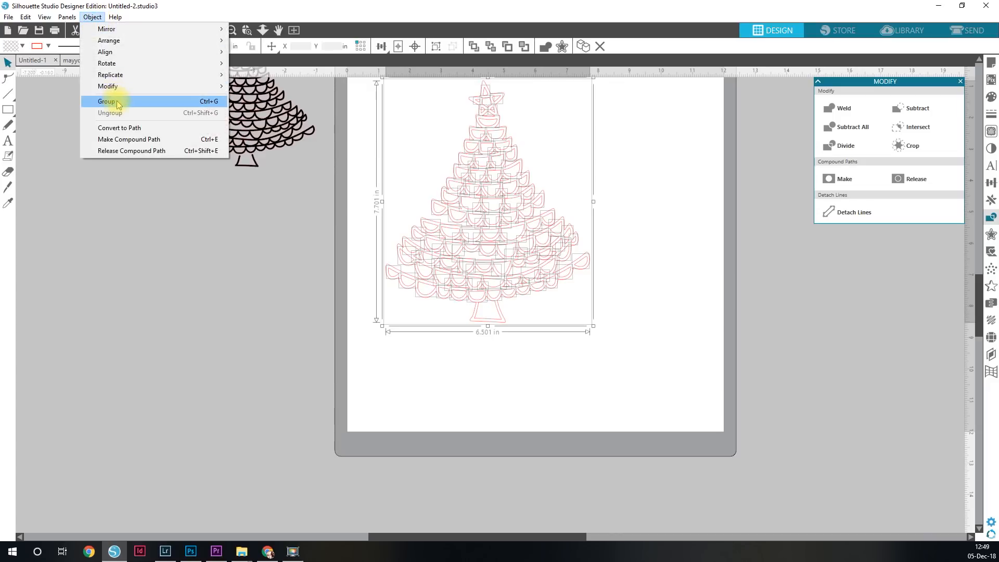
pyautogui.click(174, 101)
# Step: Place a duplicate of the grouped tree off the page and position the other tree near the page's upper left
pyautogui.moveTo(490, 203); pyautogui.dragTo(473, 231)
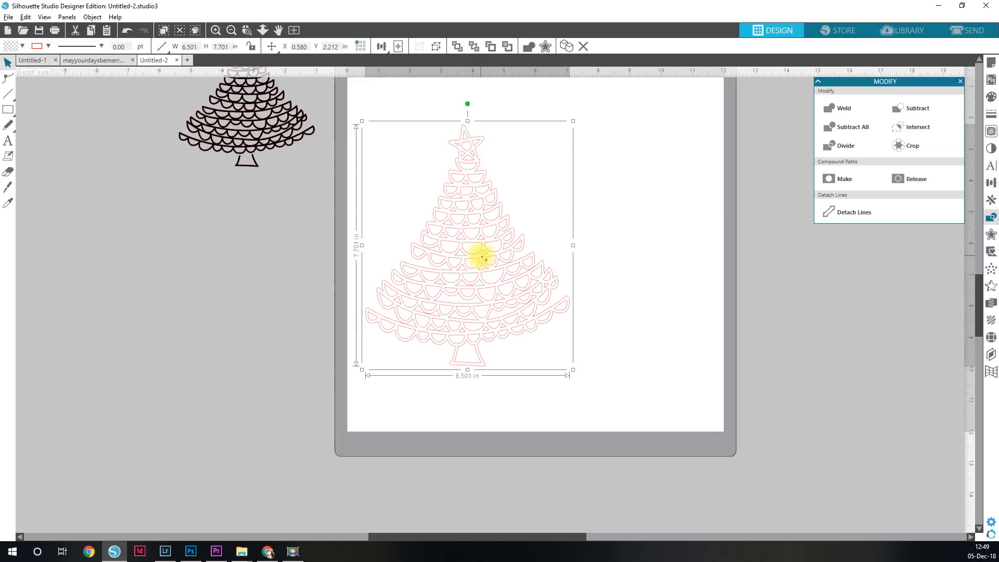
pyautogui.moveTo(479, 240); pyautogui.dragTo(233, 302)
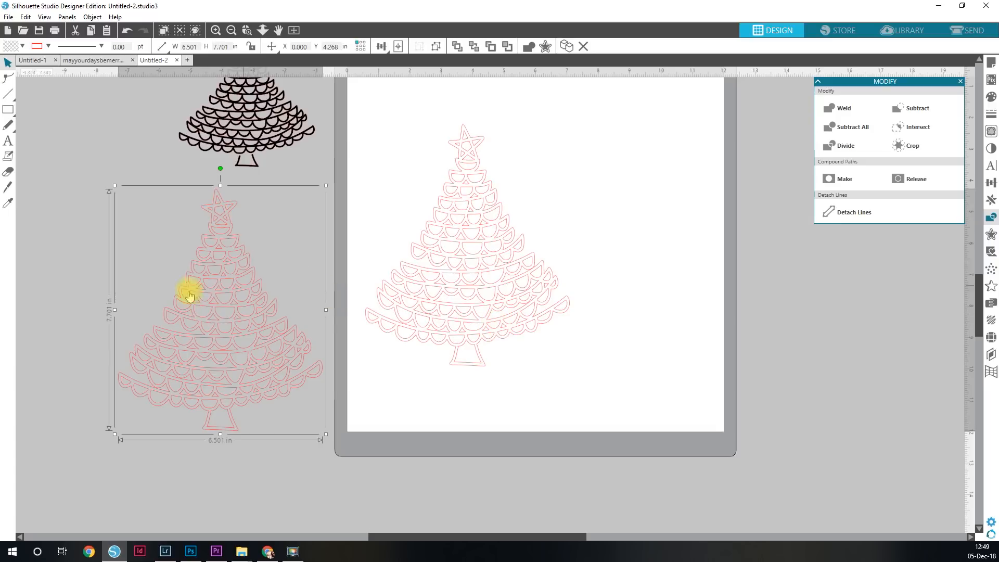
pyautogui.moveTo(486, 270)
pyautogui.mouseDown()
pyautogui.moveTo(499, 271)
pyautogui.moveTo(499, 256)
pyautogui.mouseUp()
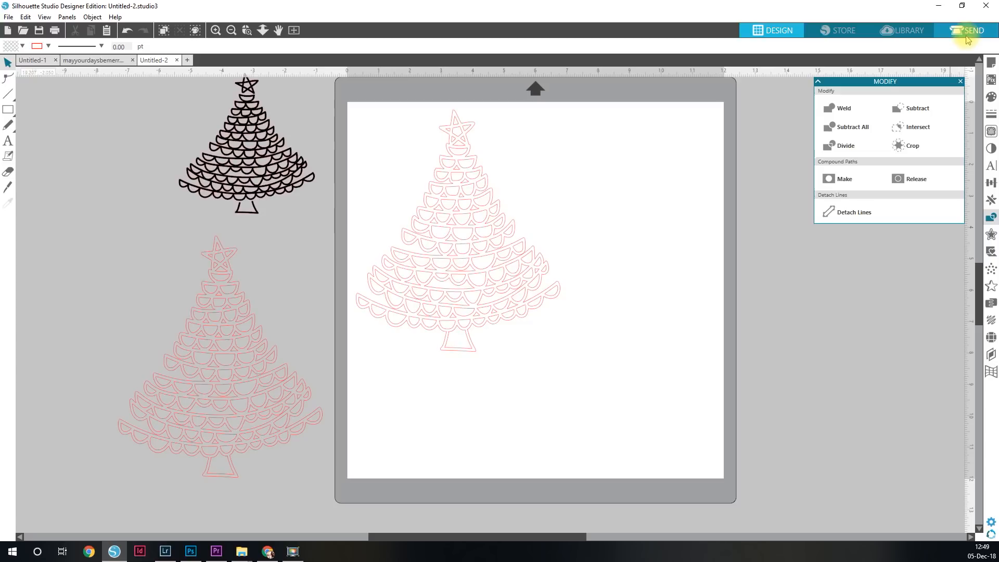
# Step: Preview the tree's cut lines in the send view, return to the design, and move the tree to about X 0.80, Y 0.55 in
pyautogui.click(966, 33)
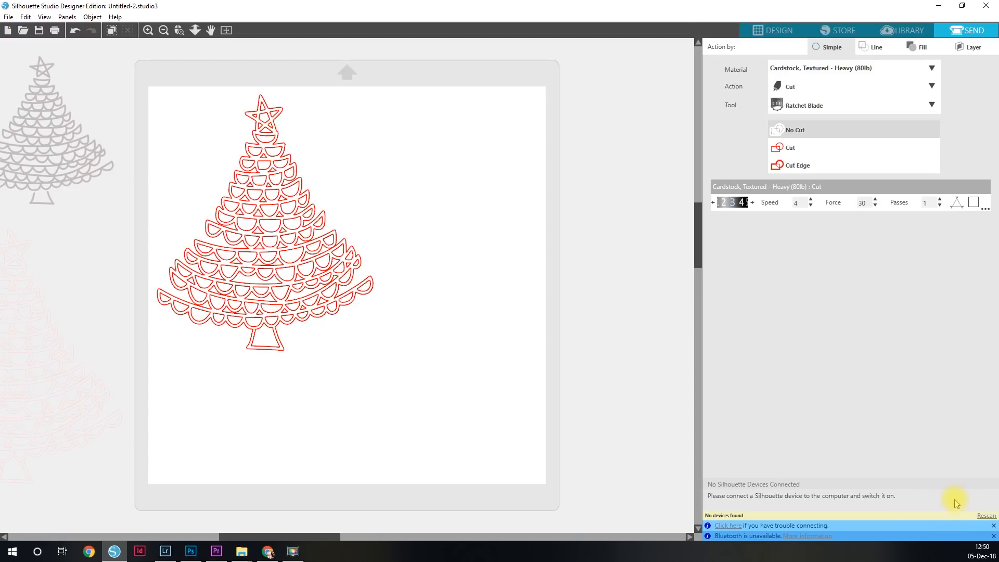
pyautogui.click(774, 31)
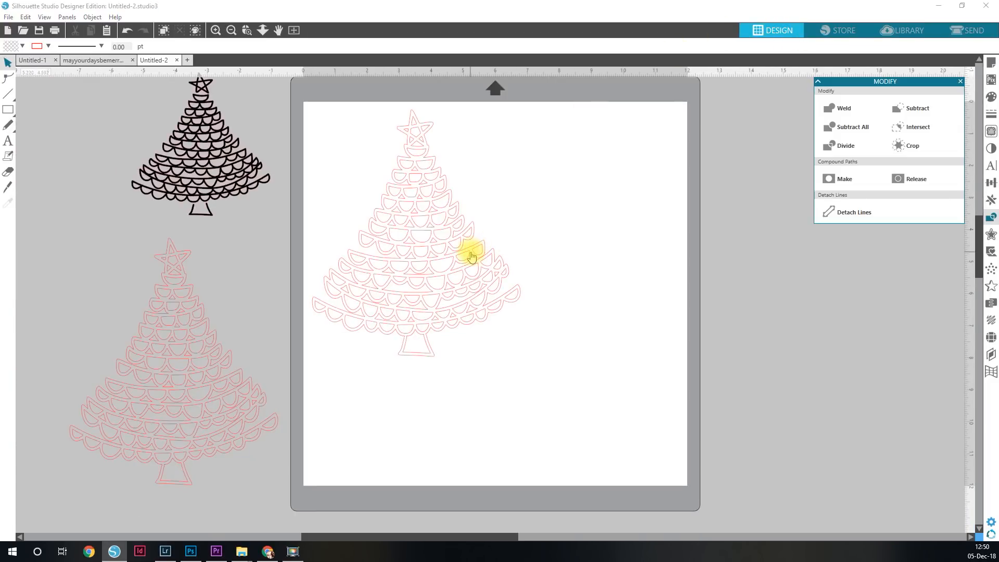
pyautogui.moveTo(462, 258)
pyautogui.mouseDown()
pyautogui.moveTo(495, 270)
pyautogui.moveTo(479, 268)
pyautogui.mouseUp()
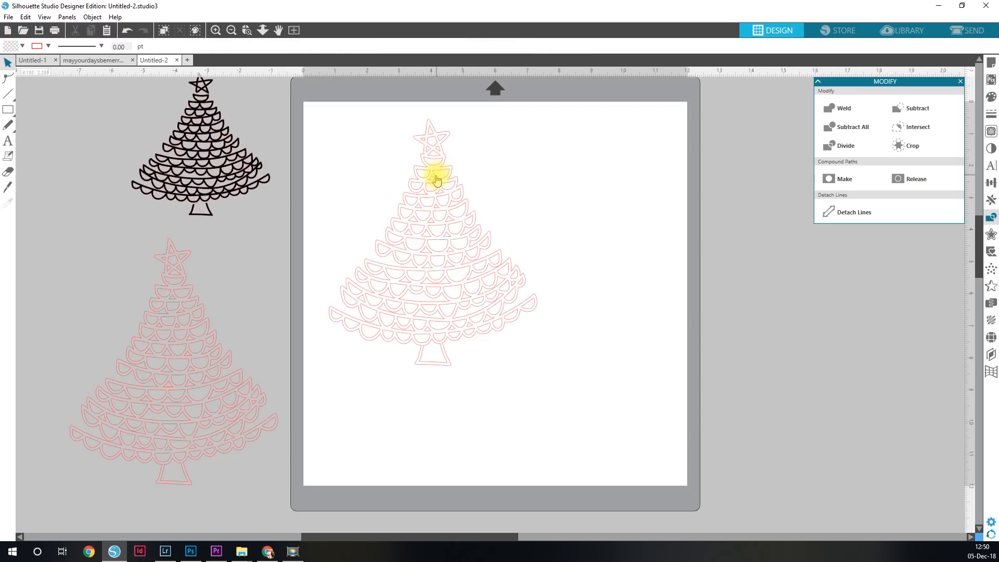
# Step: Ungroup the tree on the page into separate pieces and clear the selection
pyautogui.hotkey('ctrl', '=')
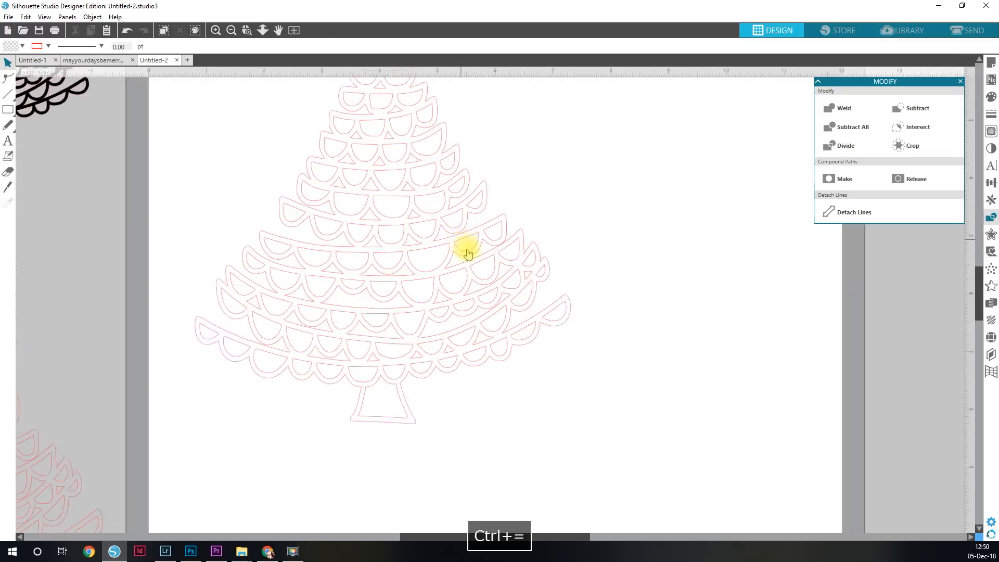
pyautogui.hotkey('ctrl', '=')
pyautogui.press('space')
pyautogui.moveTo(408, 214); pyautogui.dragTo(504, 415)
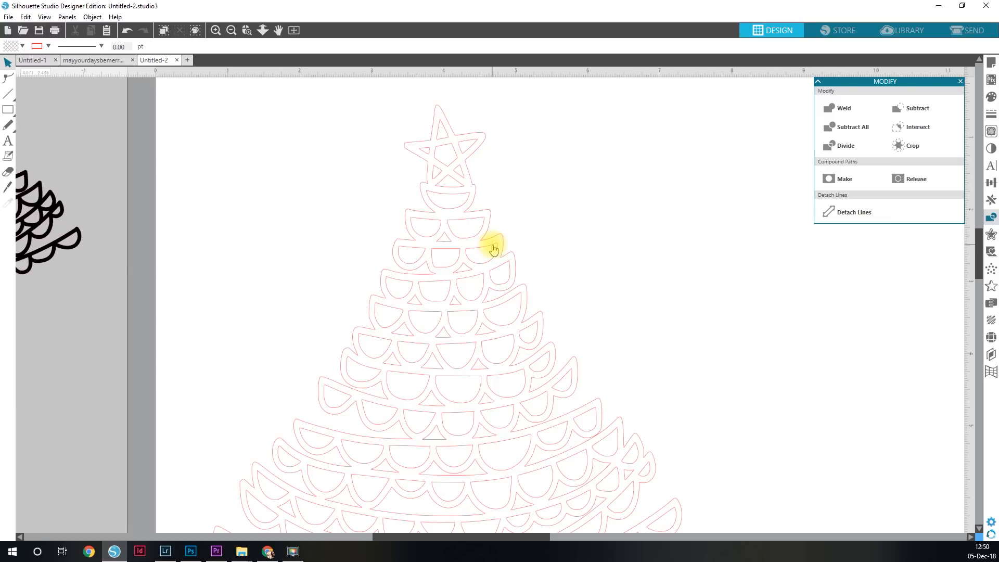
pyautogui.click(494, 250)
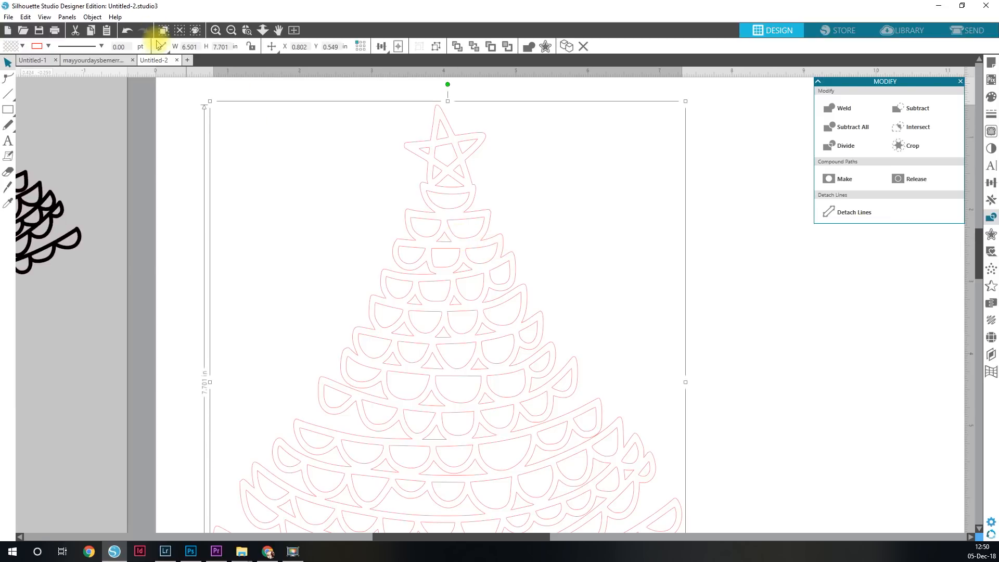
pyautogui.click(93, 17)
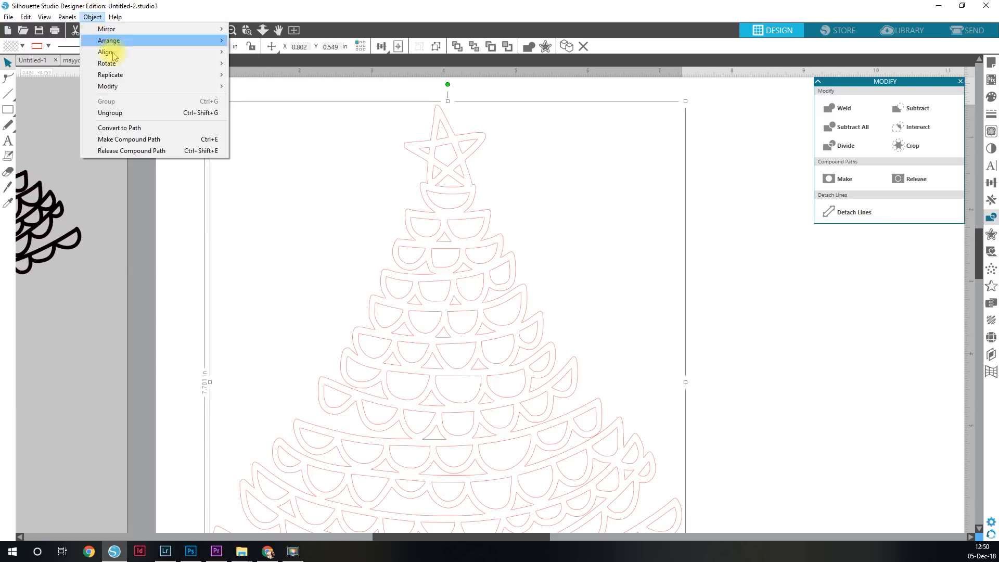
pyautogui.click(130, 112)
pyautogui.click(613, 175)
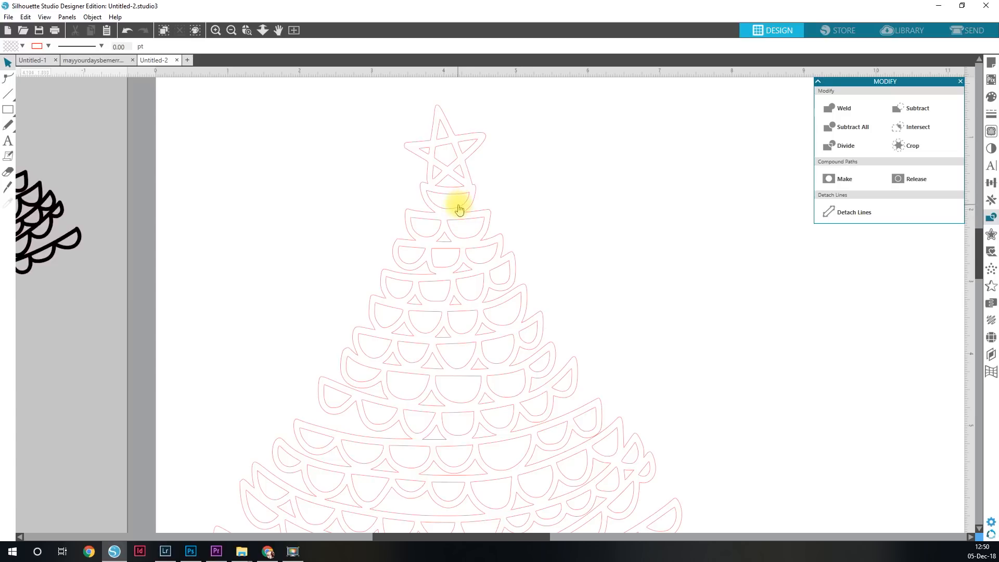
# Step: Delete the scallop cutouts from the first three tiers beneath the star, leaving the small triangles between the scallops
pyautogui.click(458, 212)
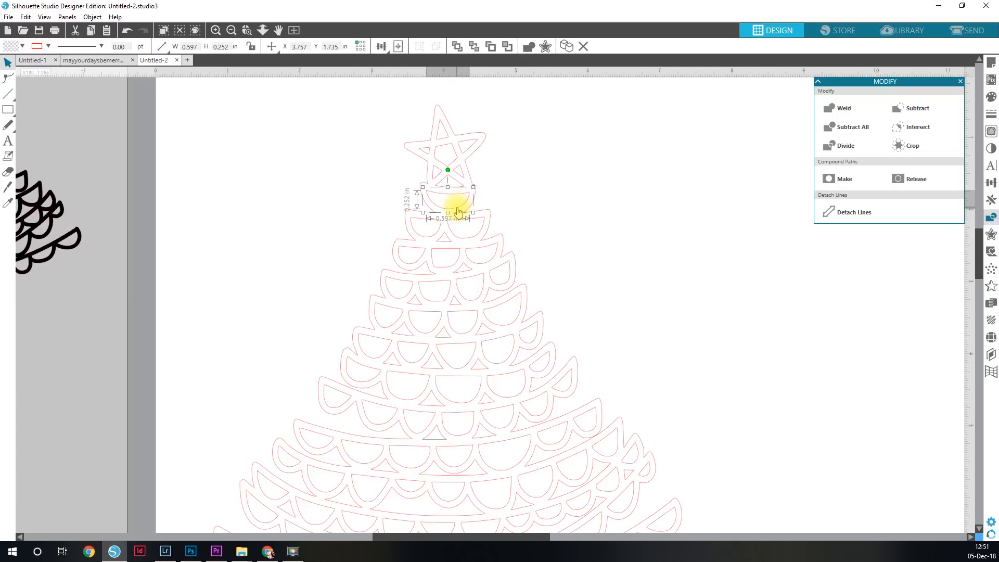
pyautogui.press('Delete')
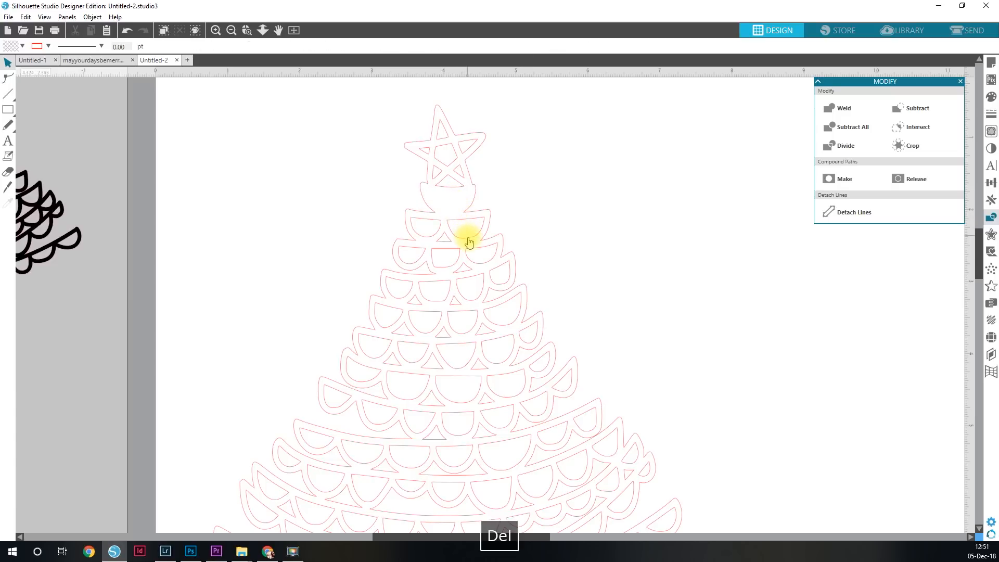
pyautogui.click(423, 232)
pyautogui.press('Delete')
pyautogui.click(424, 266)
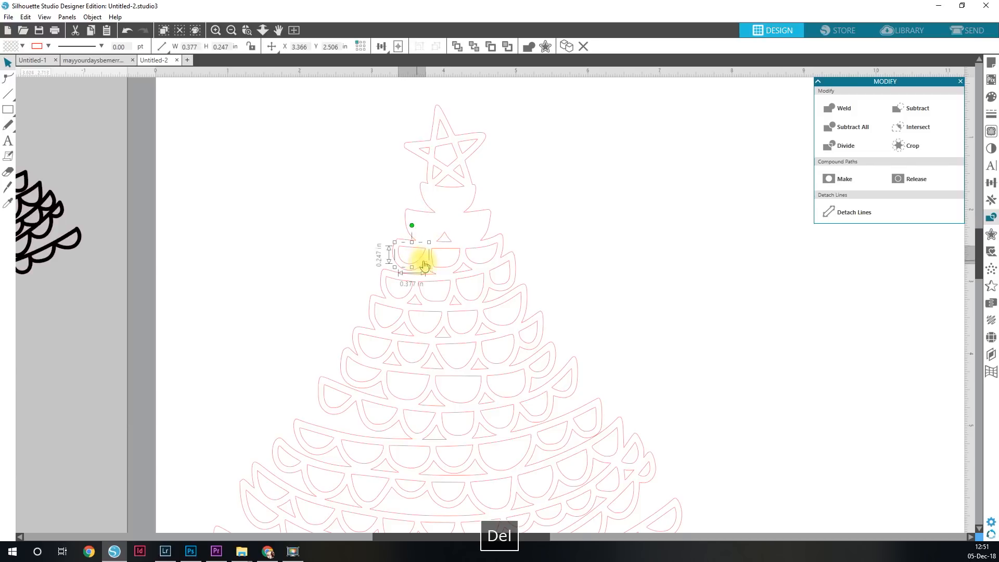
pyautogui.press('Delete')
pyautogui.click(444, 265)
pyautogui.press('Delete')
pyautogui.click(481, 265)
pyautogui.press('Delete')
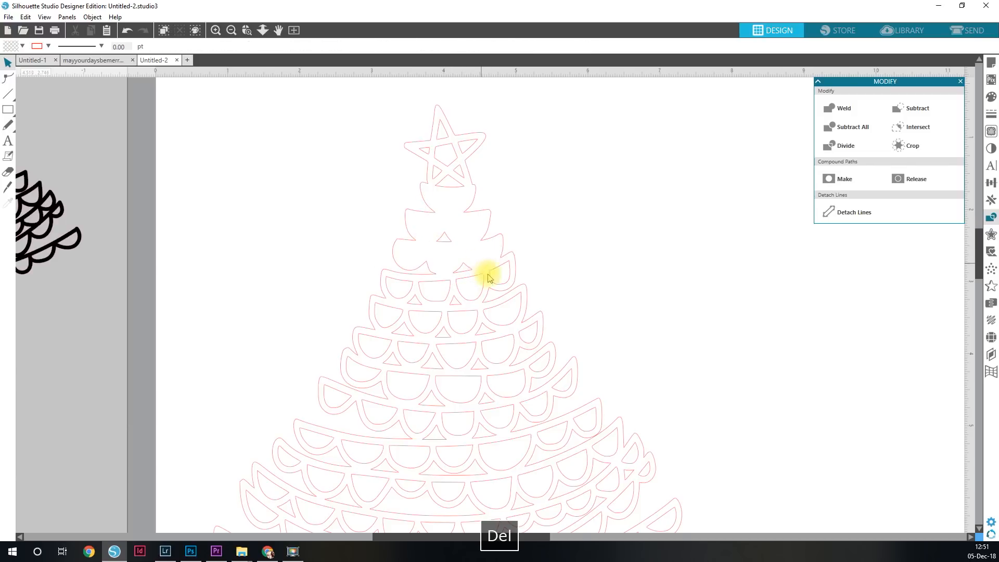
# Step: Delete the remaining cutout at the right end of the third tier and the scallop cutouts across the fourth tier
pyautogui.click(499, 285)
pyautogui.press('Delete')
pyautogui.click(468, 306)
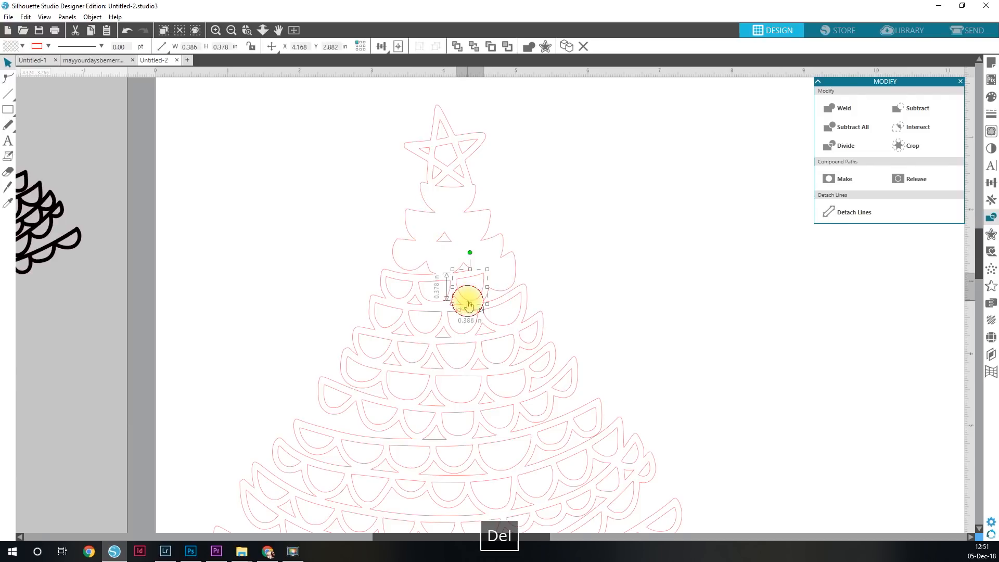
pyautogui.press('Delete')
pyautogui.click(436, 301)
pyautogui.press('Delete')
pyautogui.click(395, 295)
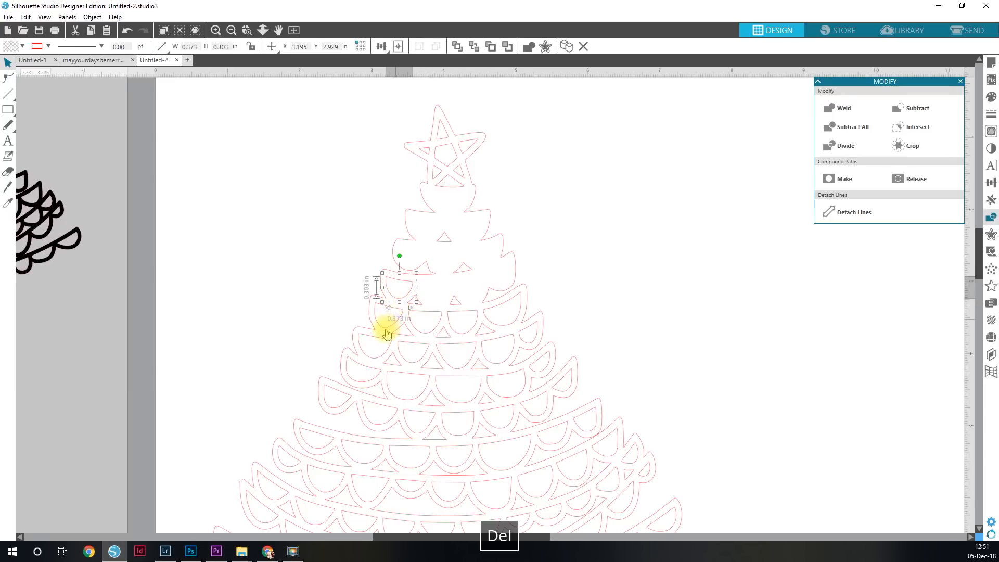
pyautogui.press('Delete')
# Step: Delete all scallop cutouts across the fifth tier of the tree, including the one at its far right end
pyautogui.click(385, 327)
pyautogui.press('Delete')
pyautogui.click(429, 332)
pyautogui.press('Delete')
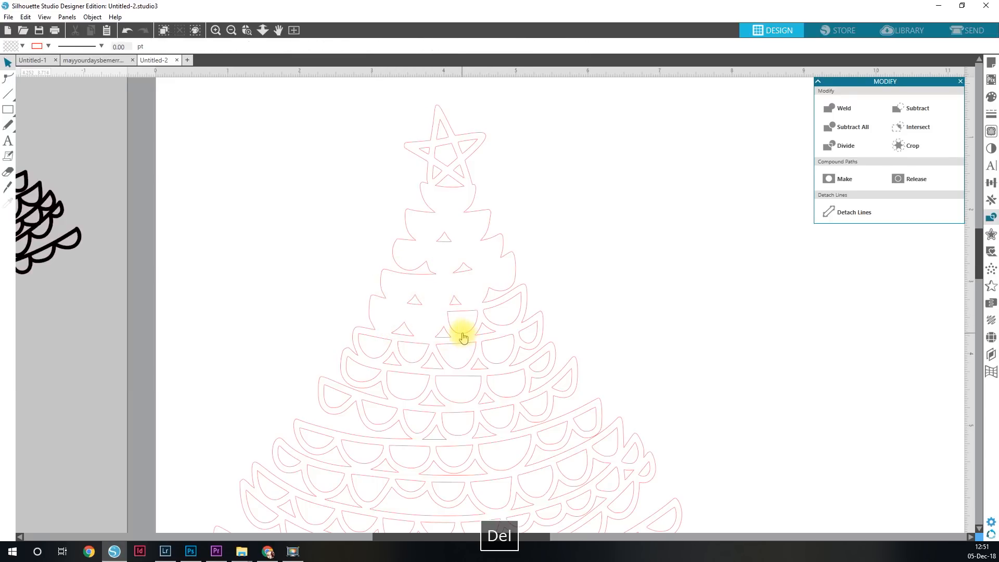
pyautogui.click(463, 338)
pyautogui.press('Delete')
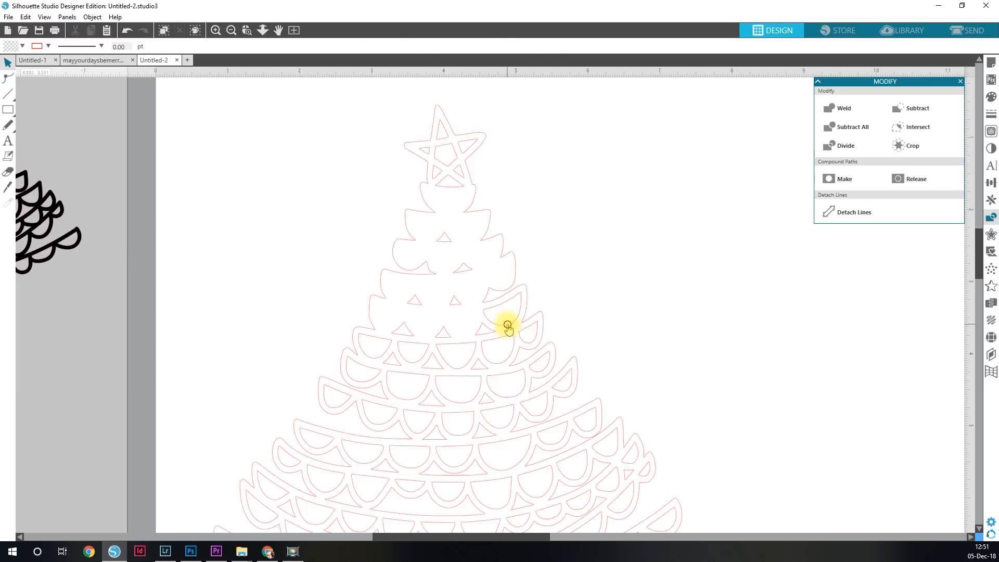
pyautogui.click(508, 326)
pyautogui.press('Delete')
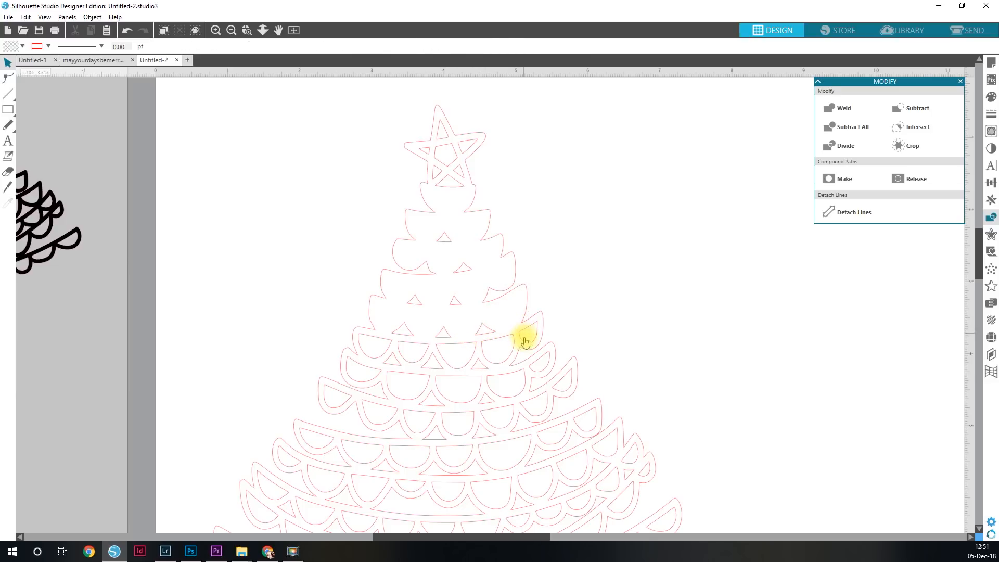
pyautogui.click(526, 345)
pyautogui.press('Delete')
# Step: Delete the scallop cutouts across the sixth tier of the tree
pyautogui.click(495, 364)
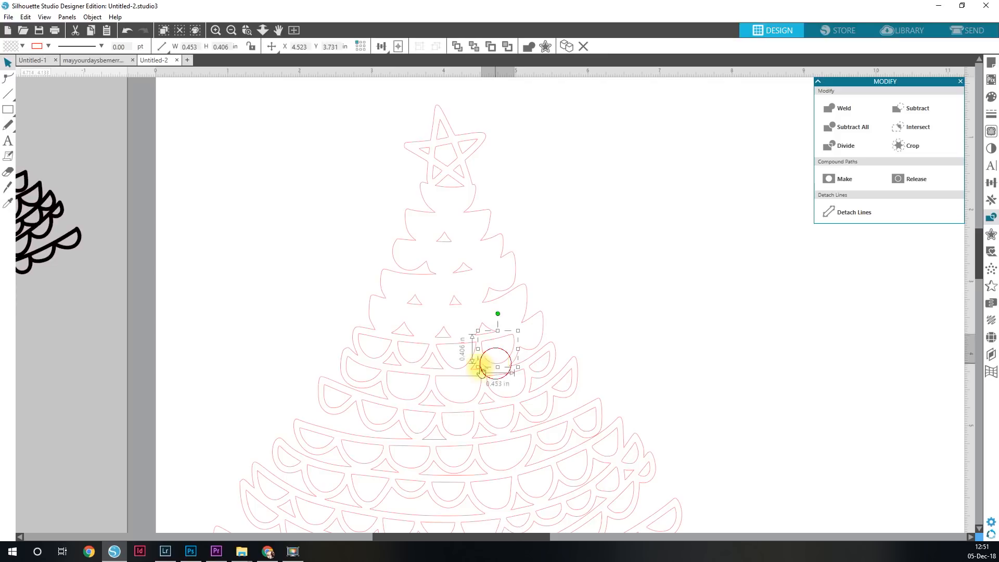
pyautogui.press('Delete')
pyautogui.click(460, 367)
pyautogui.press('Delete')
pyautogui.click(399, 359)
pyautogui.press('Delete')
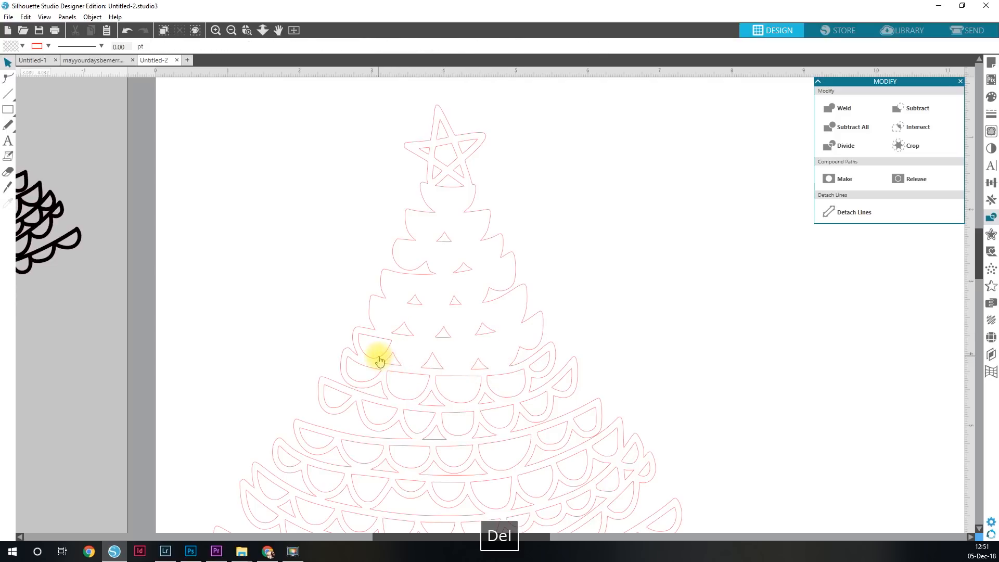
pyautogui.click(377, 359)
pyautogui.press('Delete')
# Step: Delete the scallop cutouts across the seventh tier and those at the right end of the tier below it
pyautogui.click(352, 382)
pyautogui.press('Delete')
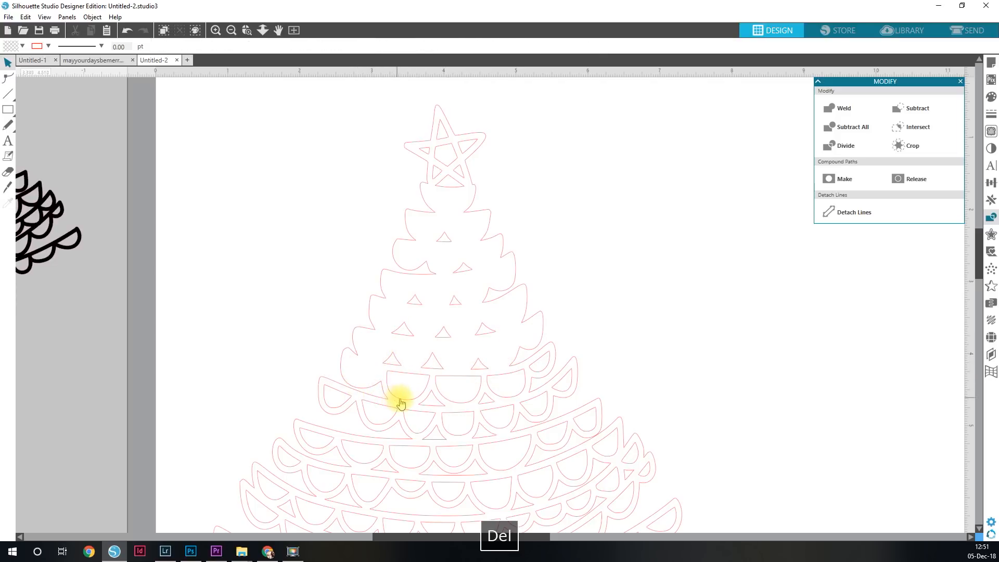
pyautogui.click(400, 399)
pyautogui.press('Delete')
pyautogui.click(456, 404)
pyautogui.press('Delete')
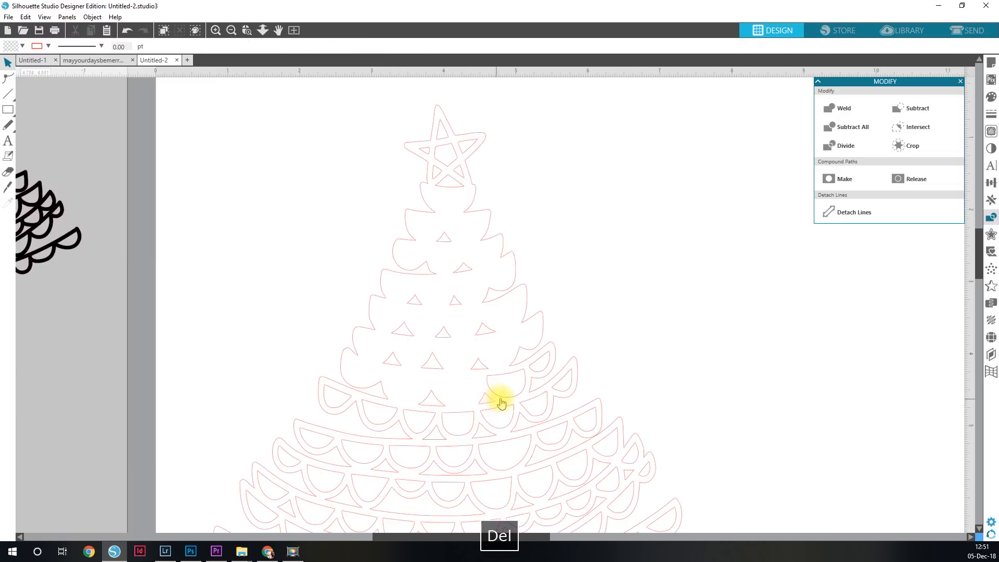
pyautogui.click(509, 406)
pyautogui.press('Delete')
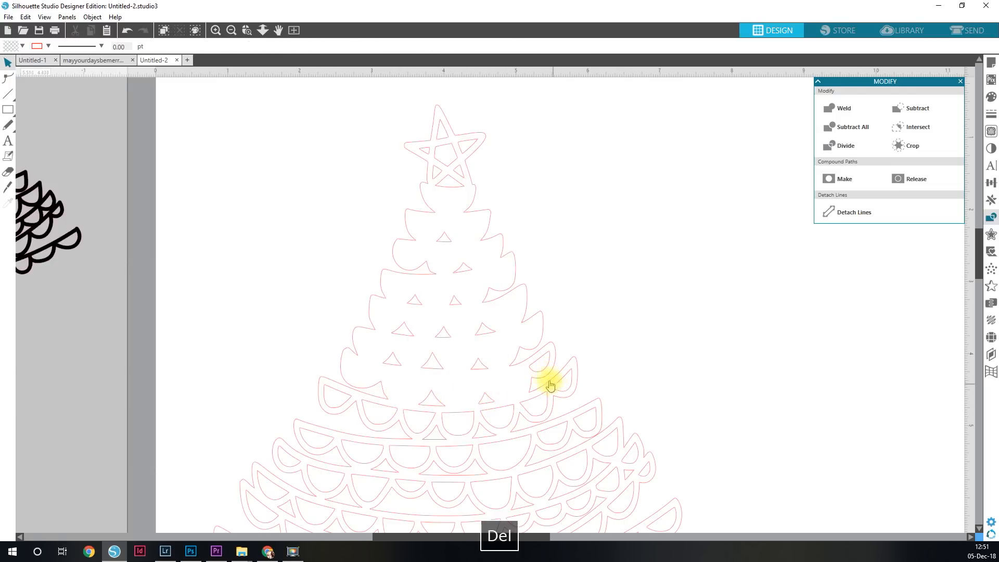
pyautogui.click(550, 385)
pyautogui.press('Delete')
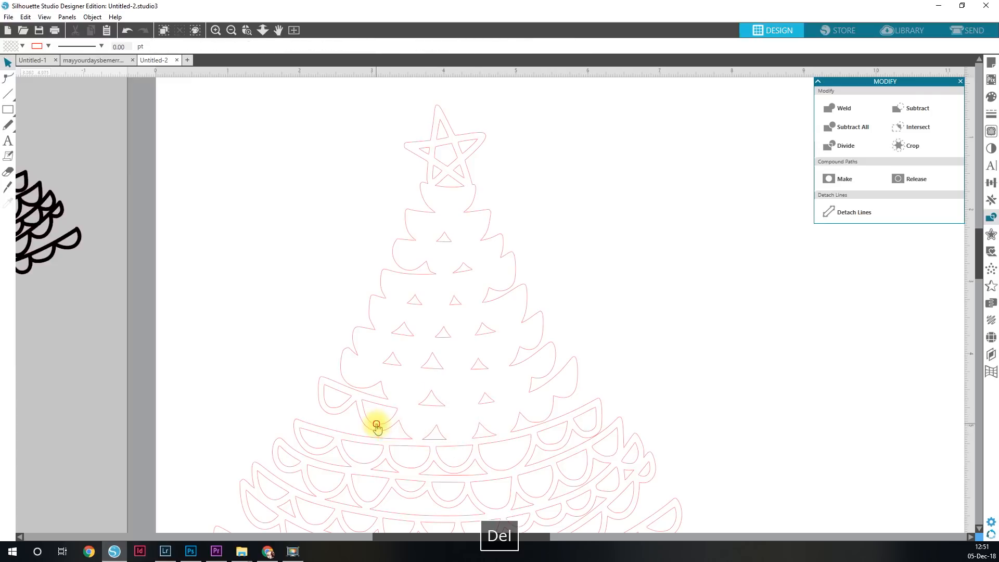
# Step: Delete the scallop cutouts from the eighth tier down to just above the lowest row, and undo the accidental change to the tree outline
pyautogui.click(376, 424)
pyautogui.press('Delete')
pyautogui.click(332, 407)
pyautogui.press('Delete')
pyautogui.moveTo(619, 354); pyautogui.dragTo(611, 120)
pyautogui.click(578, 198)
pyautogui.press('Delete')
pyautogui.click(554, 205)
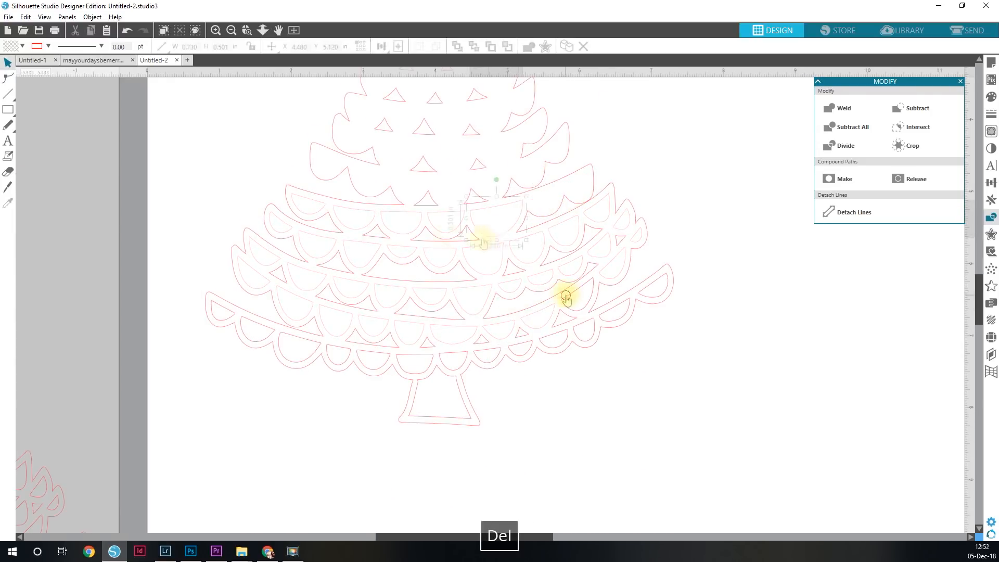
pyautogui.click(621, 297)
pyautogui.hotkey('ctrl', 'z')
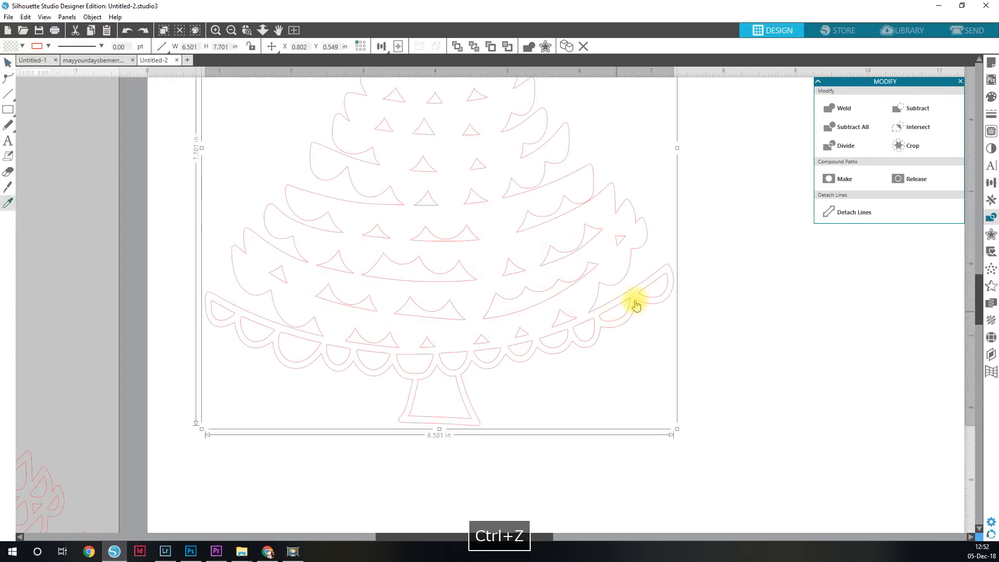
# Step: Delete every scallop cutout along the lowest row of the tree, from the right tip to the left tip
pyautogui.click(636, 302)
pyautogui.press('Delete')
pyautogui.click(614, 313)
pyautogui.press('Delete')
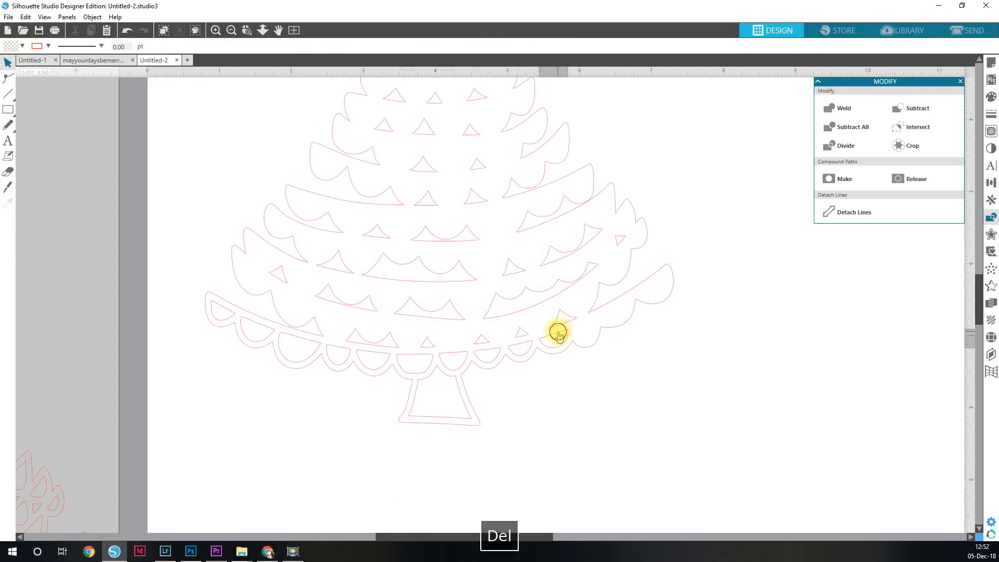
pyautogui.click(558, 332)
pyautogui.press('Delete')
pyautogui.click(525, 342)
pyautogui.press('Delete')
pyautogui.click(488, 350)
pyautogui.press('Delete')
pyautogui.click(461, 353)
pyautogui.press('Delete')
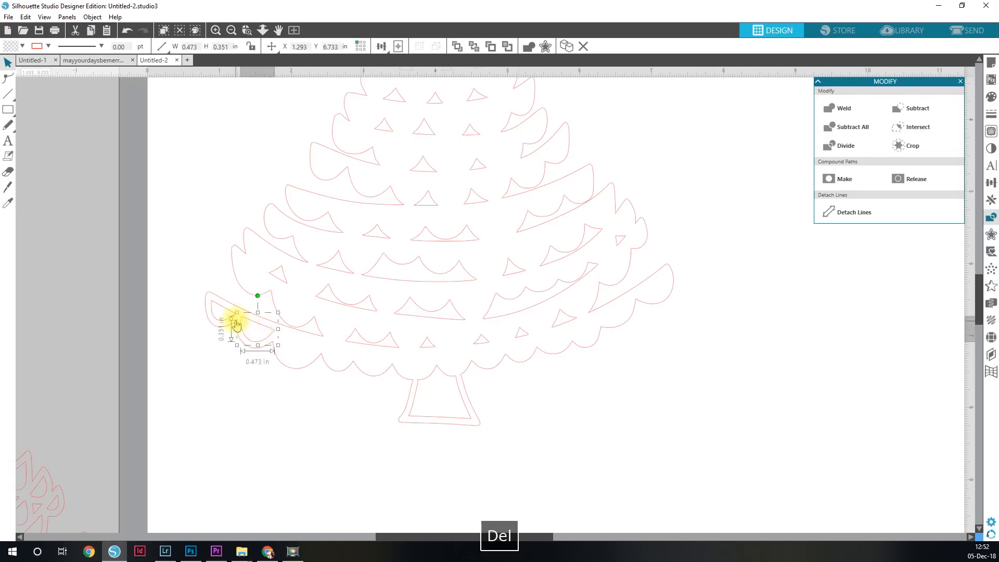
pyautogui.press('Delete')
# Step: Release the compound path that joins the trunk's inner shape to the tree outline, and delete that inner shape
pyautogui.click(458, 409)
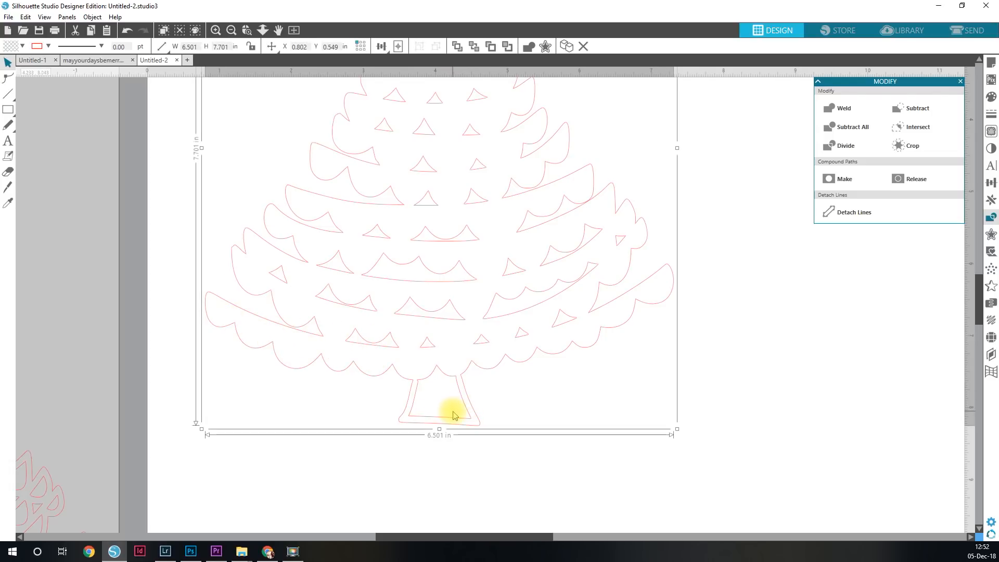
pyautogui.click(443, 433)
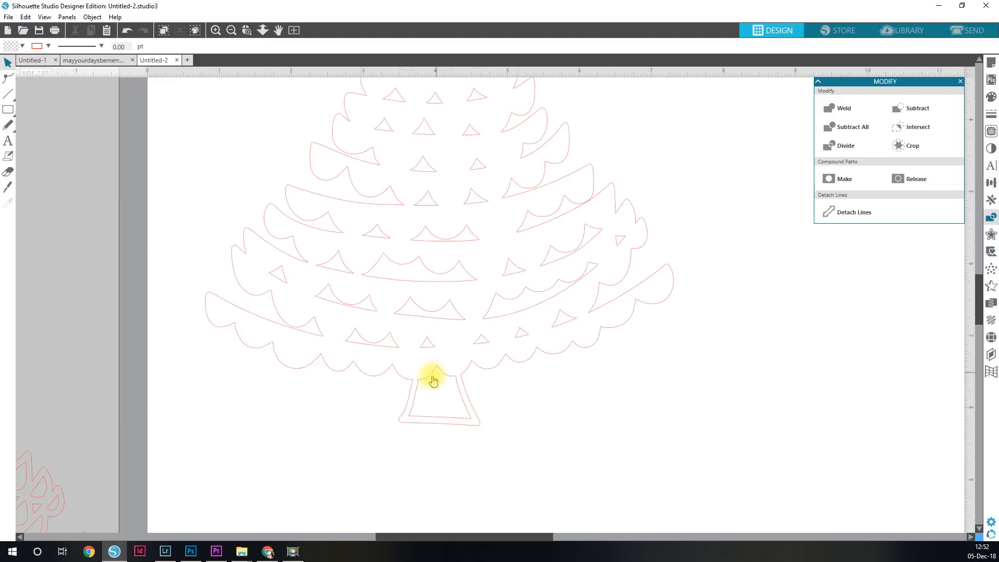
pyautogui.rightClick(463, 401)
pyautogui.click(510, 317)
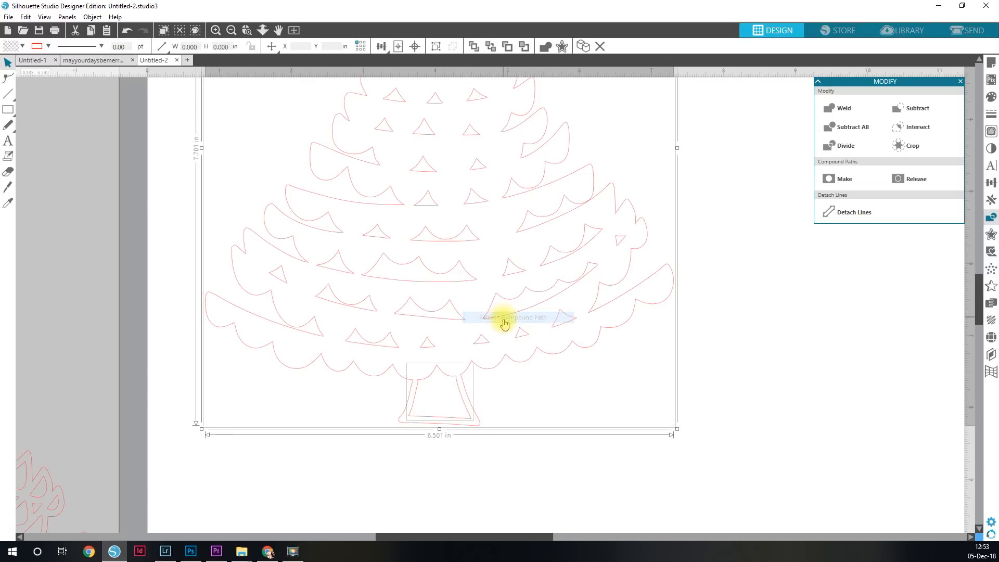
pyautogui.doubleClick(467, 411)
pyautogui.click(518, 416)
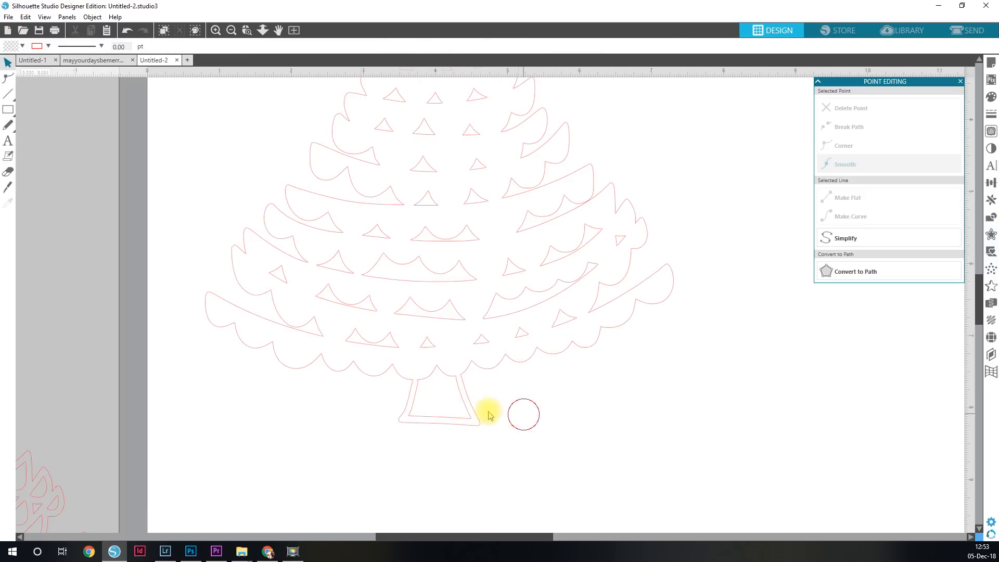
pyautogui.click(465, 408)
pyautogui.press('Delete')
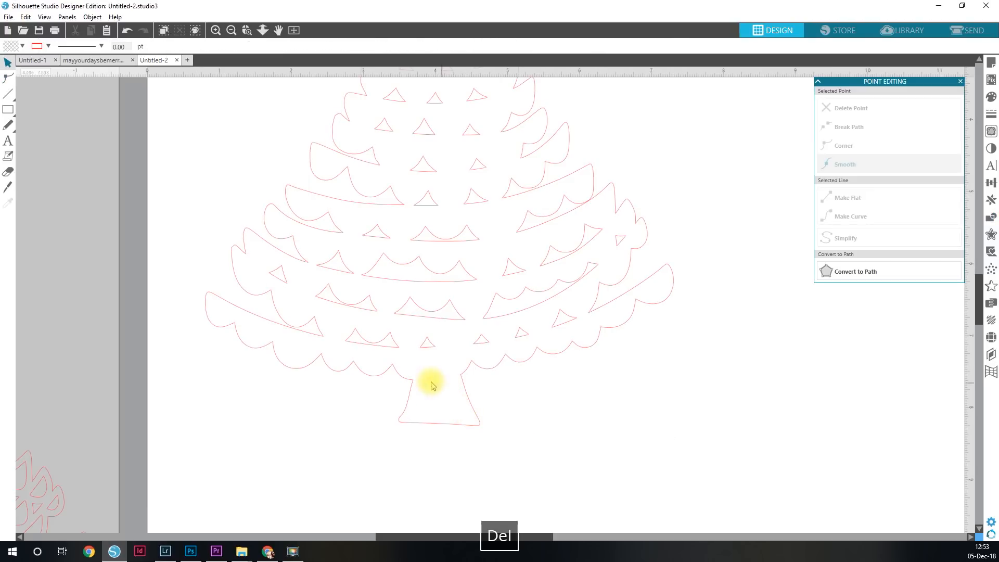
# Step: Delete the cutouts inside the star and the two small side triangles beneath it, keeping the wide triangle at its base
pyautogui.scroll(3, 467, 383)
pyautogui.scroll(6, 469, 365)
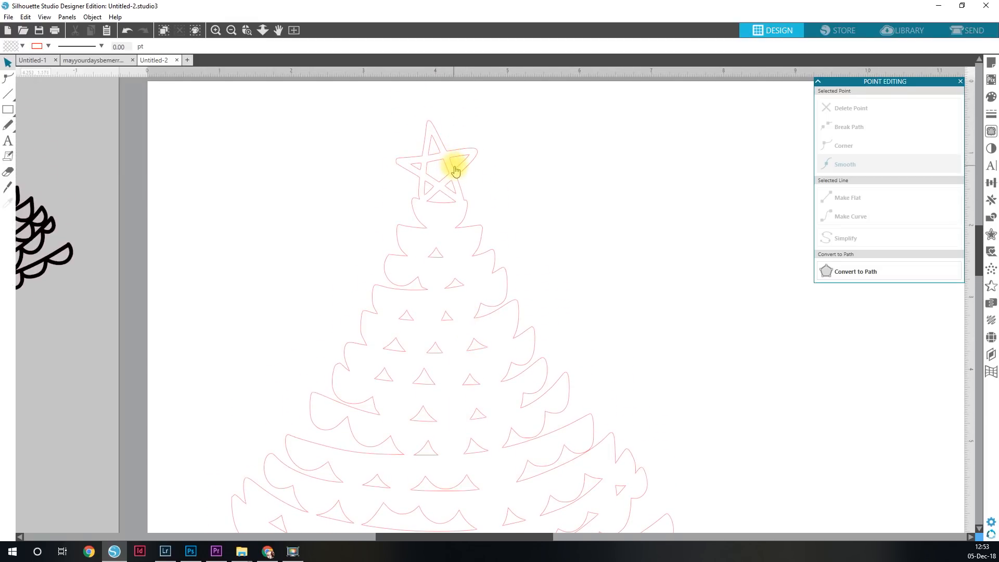
pyautogui.click(455, 171)
pyautogui.press('End')
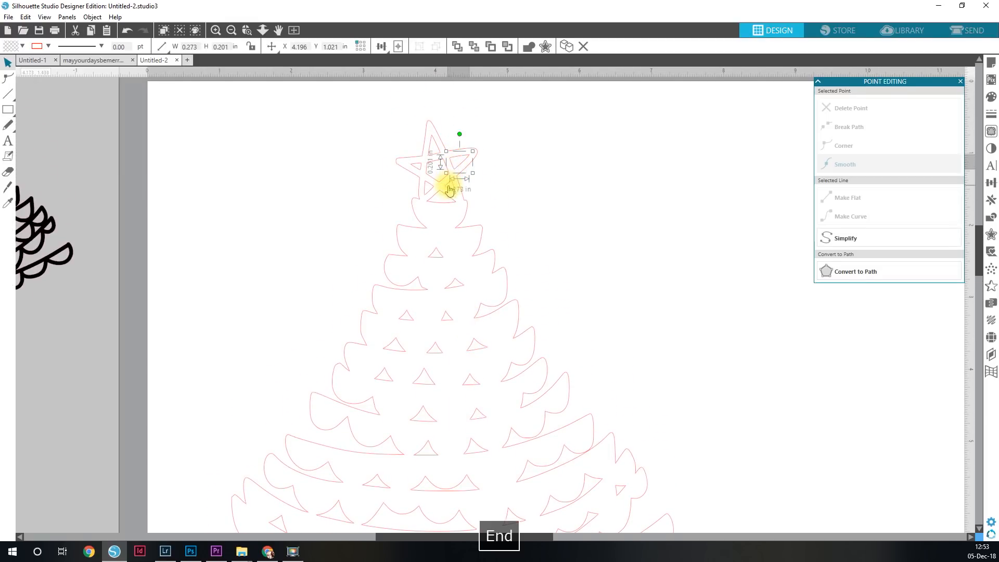
pyautogui.press('Delete')
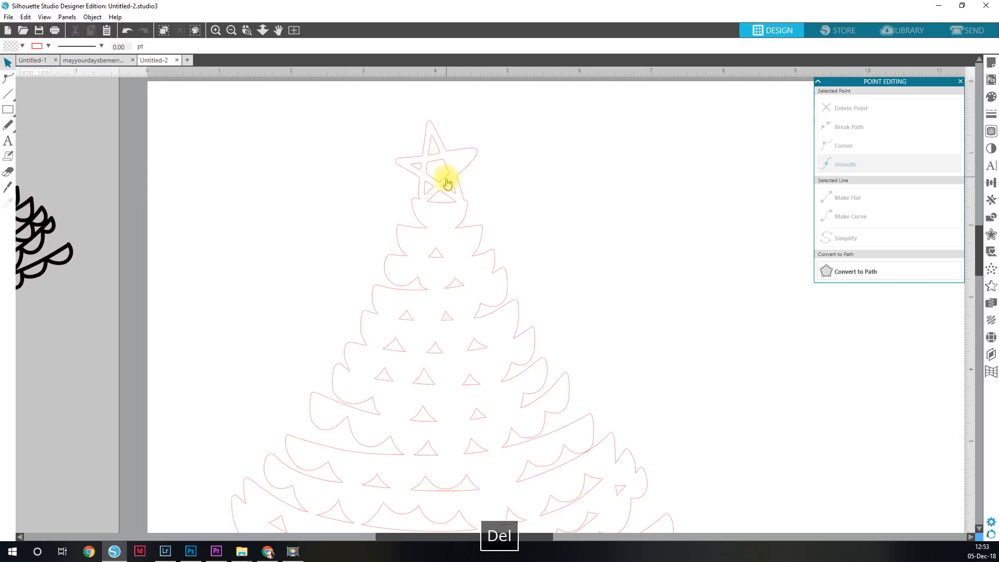
pyautogui.press('Delete')
pyautogui.click(433, 158)
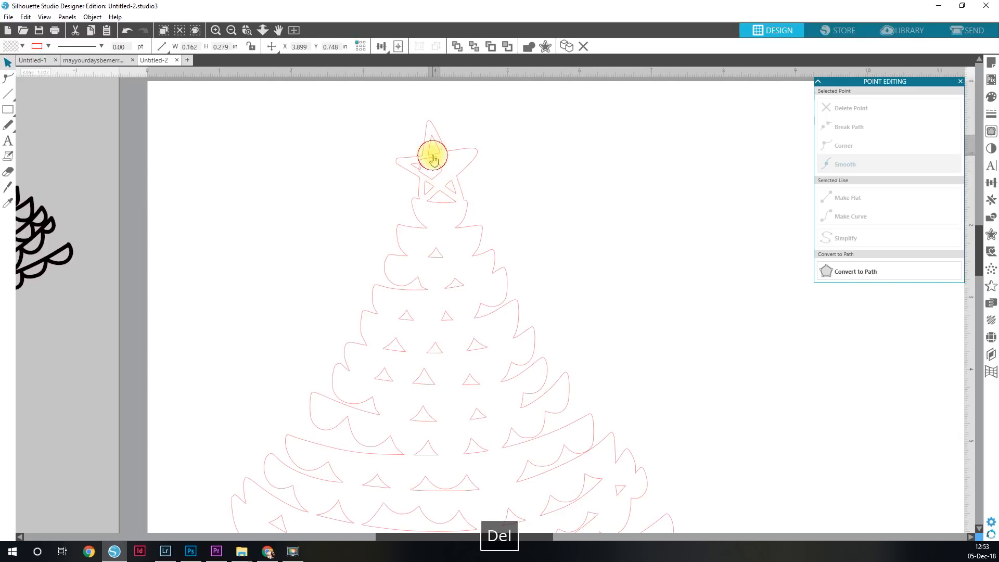
pyautogui.press('Delete')
pyautogui.click(418, 171)
pyautogui.press('Delete')
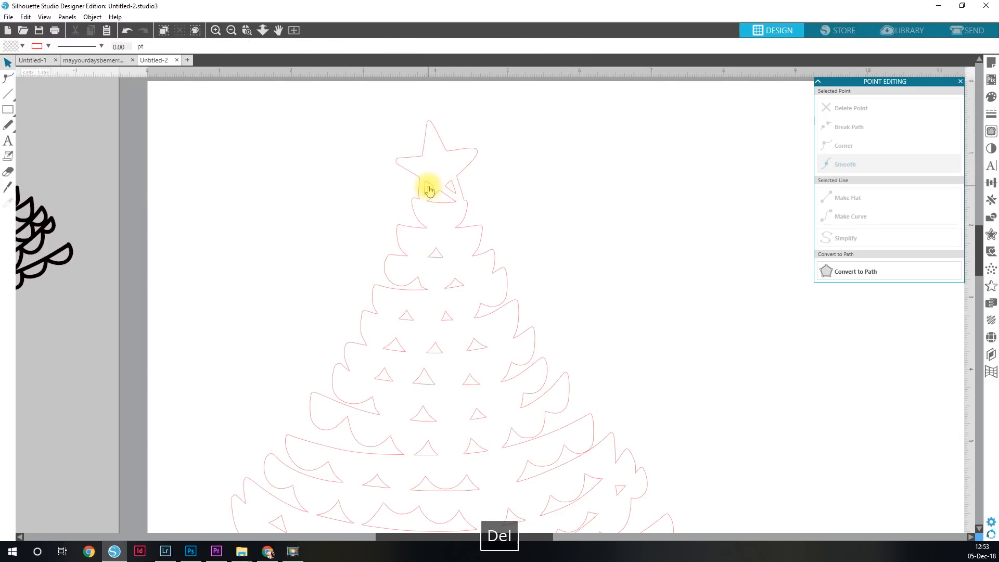
pyautogui.click(429, 190)
pyautogui.press('Delete')
pyautogui.click(449, 183)
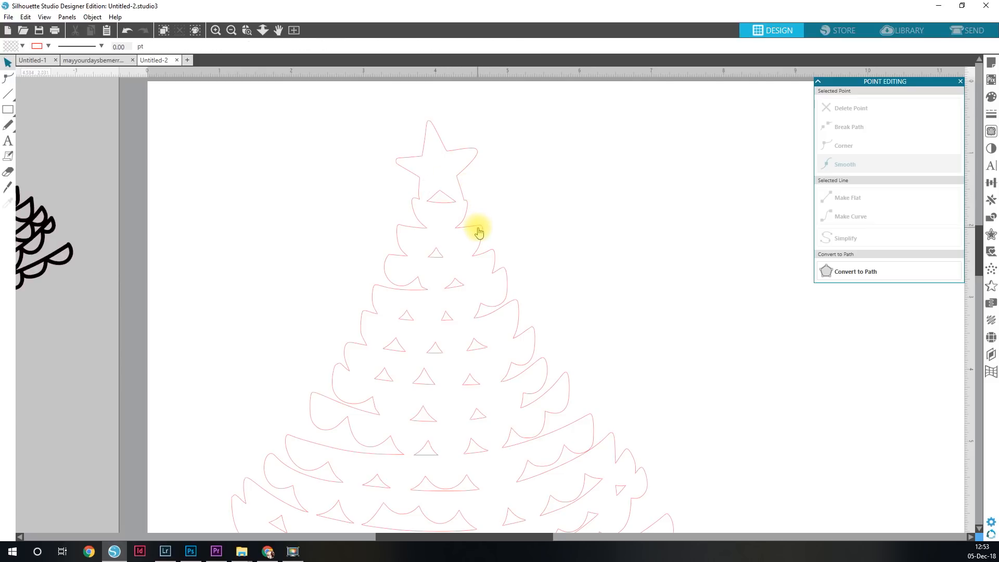
# Step: Undo the last change to a small triangle cutout, and group all the pieces of the simplified tree on the page
pyautogui.hotkey('ctrl', '-')
pyautogui.hotkey('ctrl', '-')
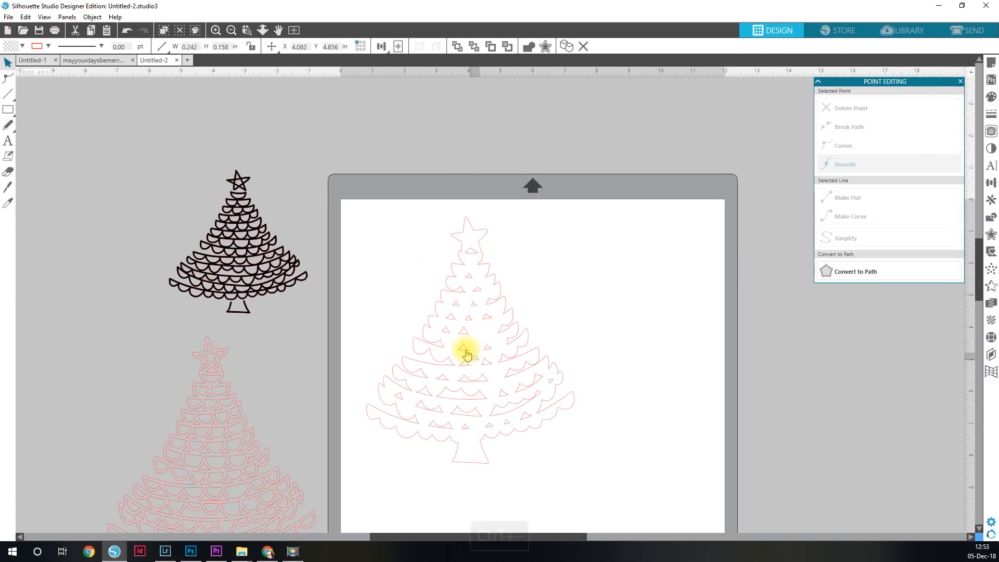
pyautogui.hotkey('ctrl', 'z')
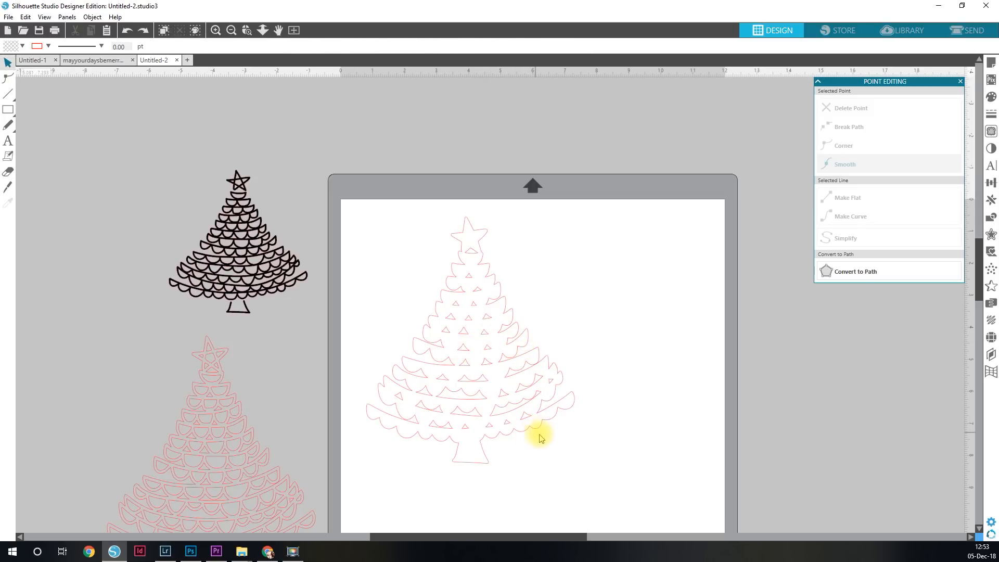
pyautogui.moveTo(587, 480); pyautogui.dragTo(354, 212)
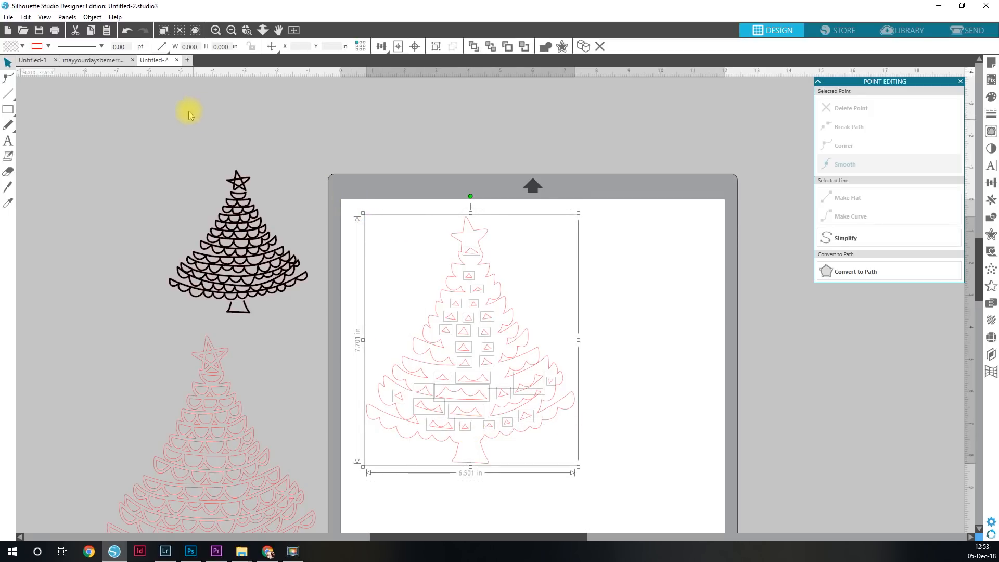
pyautogui.click(92, 17)
pyautogui.click(104, 100)
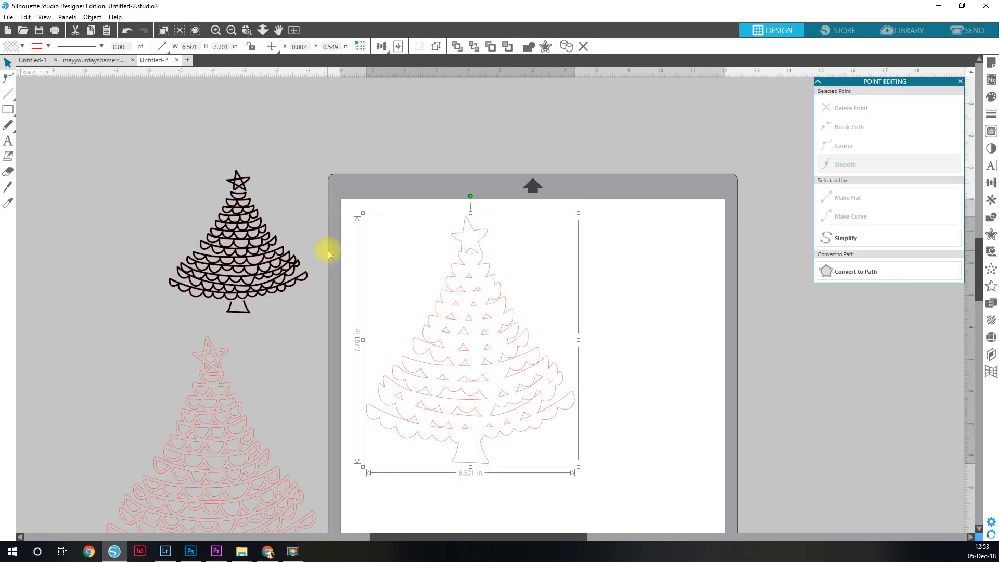
pyautogui.click(573, 284)
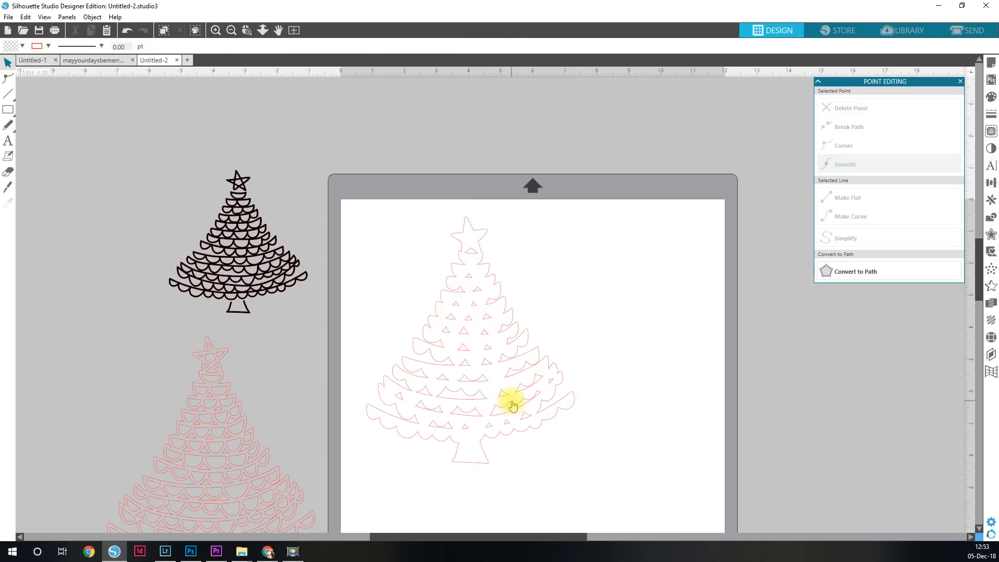
# Step: Move the grouped simplified tree to the upper-left area of the page, with the star just inside the page's top edge
pyautogui.moveTo(484, 334)
pyautogui.mouseDown()
pyautogui.moveTo(571, 356)
pyautogui.moveTo(415, 335)
pyautogui.moveTo(562, 353)
pyautogui.moveTo(450, 347)
pyautogui.moveTo(540, 342)
pyautogui.moveTo(470, 325)
pyautogui.mouseUp()
pyautogui.click(567, 409)
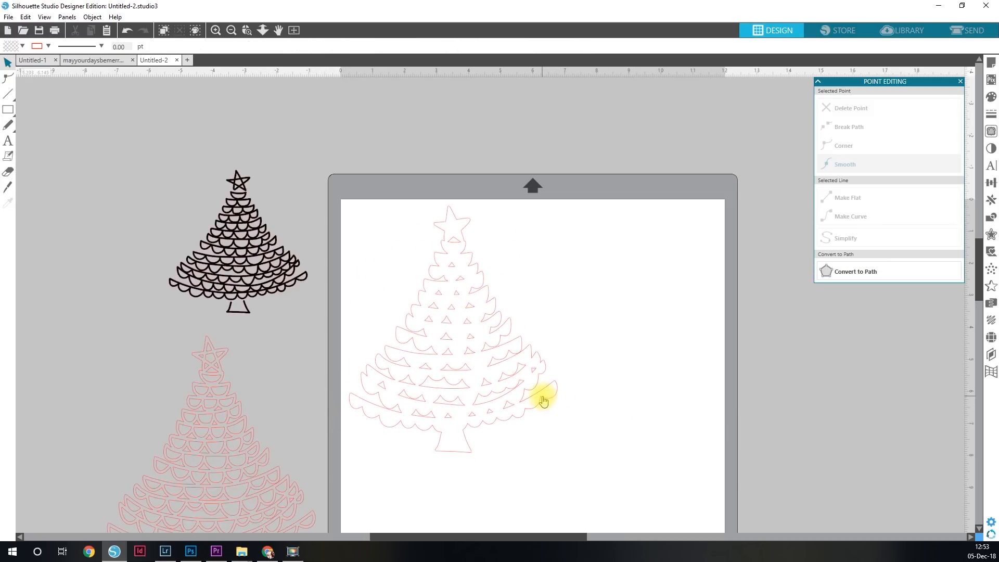
pyautogui.hotkey('ctrl', '=')
pyautogui.hotkey('ctrl', '=')
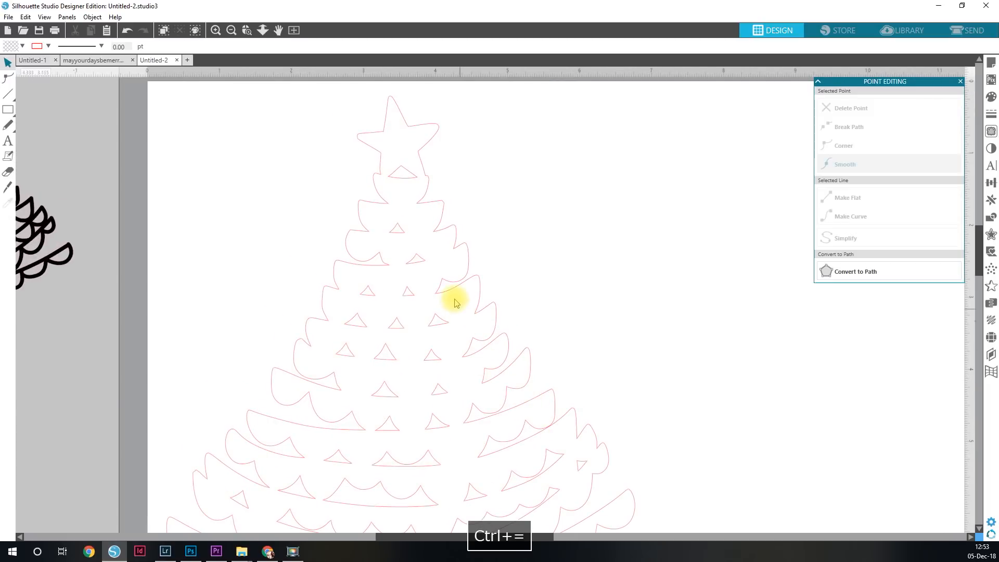
pyautogui.moveTo(453, 297); pyautogui.dragTo(447, 274)
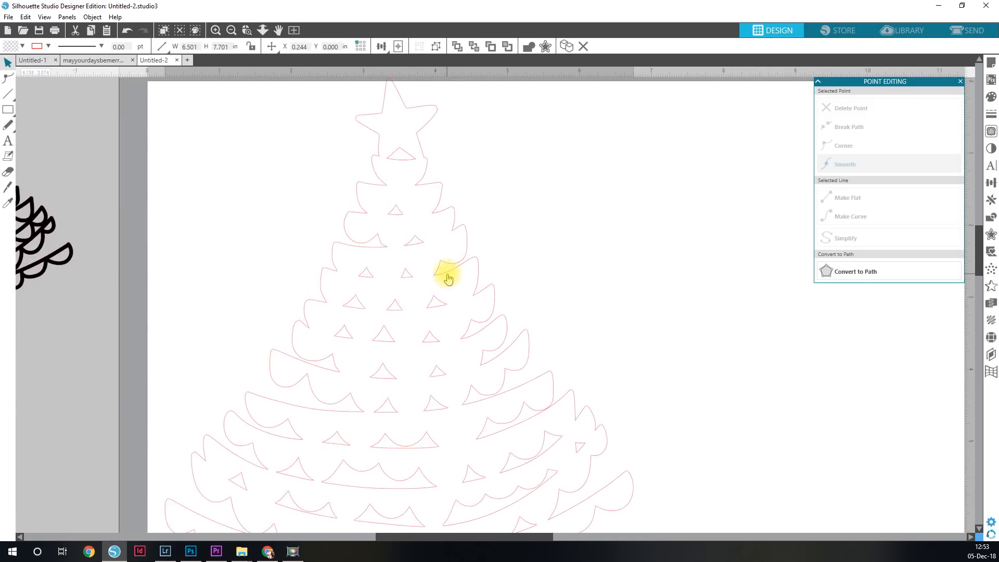
pyautogui.click(465, 286)
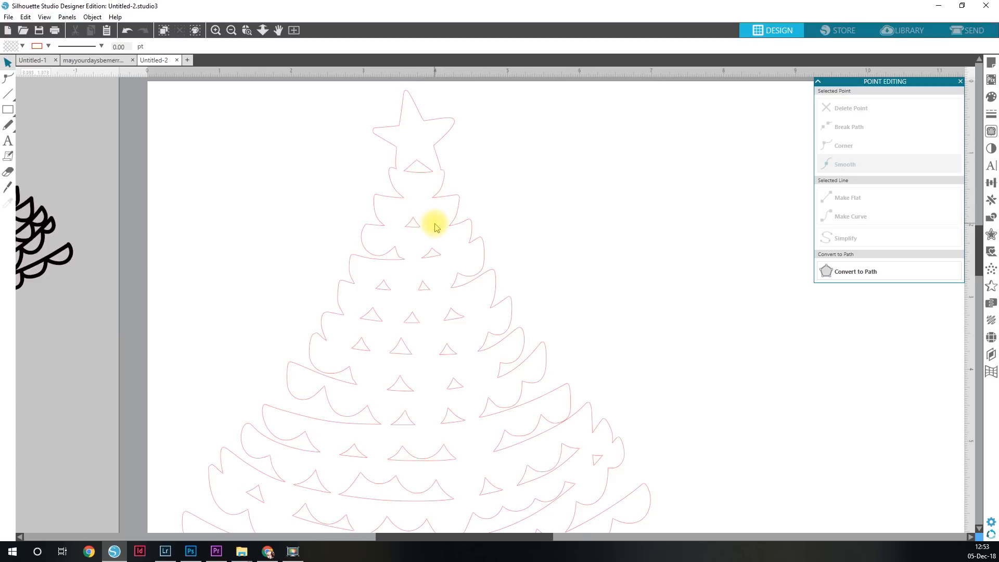
pyautogui.hotkey('ctrl', '-')
pyautogui.hotkey('ctrl', '-')
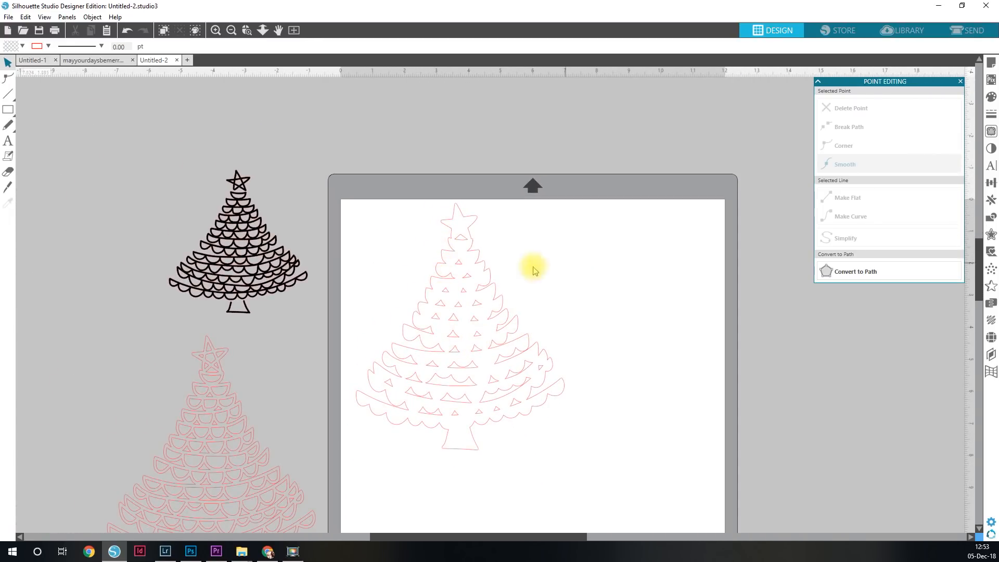
pyautogui.moveTo(505, 328)
pyautogui.mouseDown()
pyautogui.moveTo(505, 339)
pyautogui.moveTo(502, 322)
pyautogui.mouseUp()
pyautogui.click(463, 286)
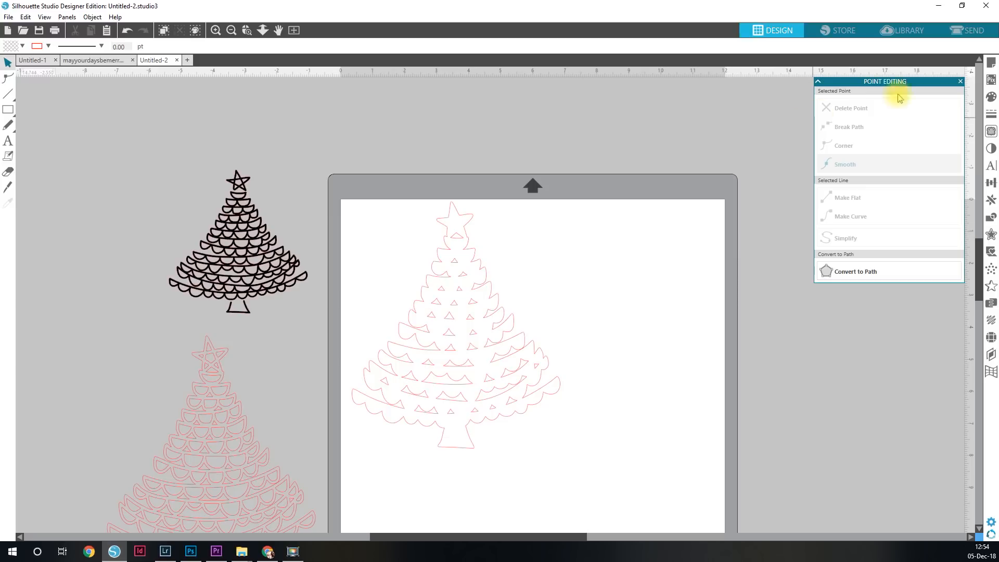
# Step: Set a custom page size of 6 in wide by 8 in high
pyautogui.click(991, 62)
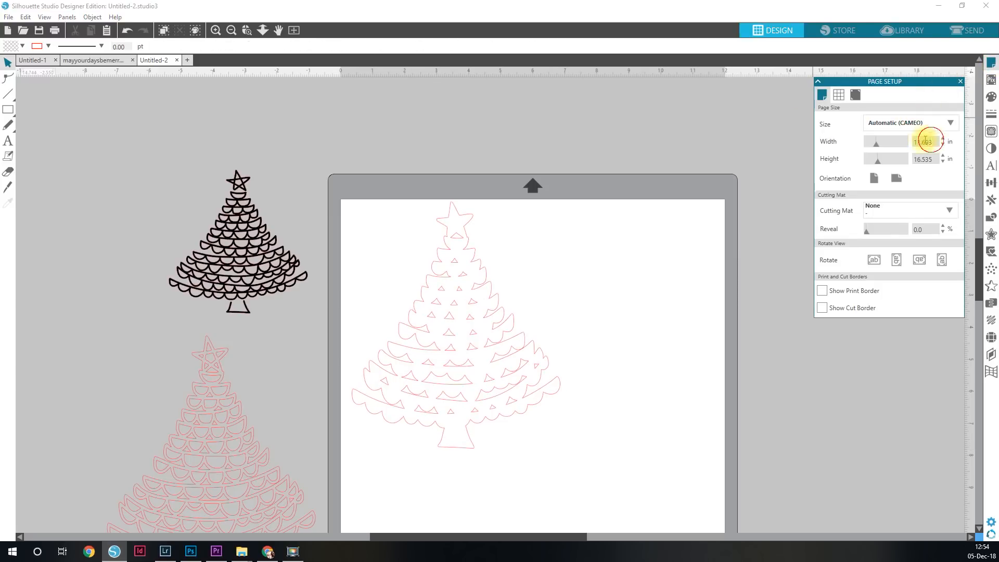
pyautogui.moveTo(932, 141); pyautogui.dragTo(867, 147)
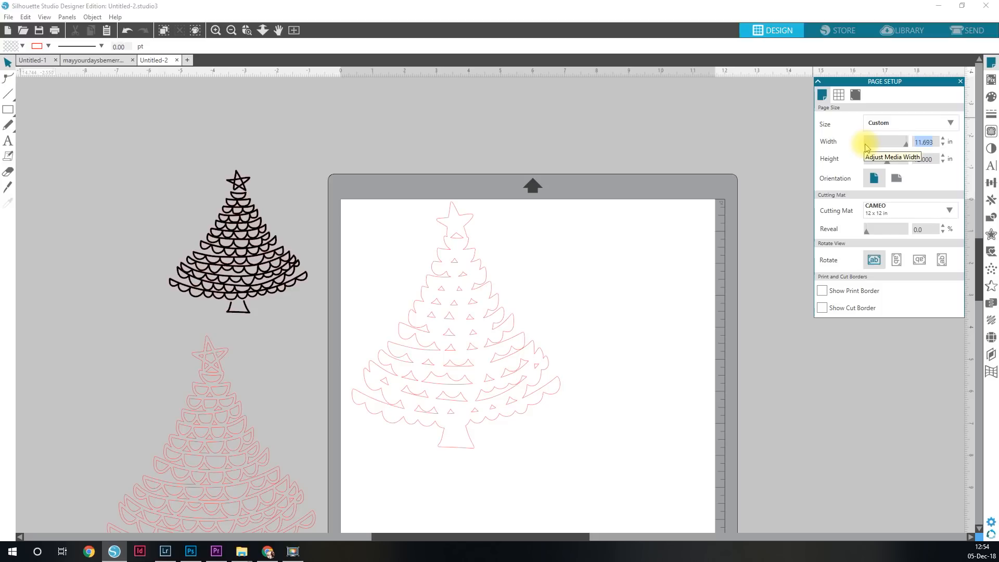
pyautogui.write('6')
pyautogui.press('Tab')
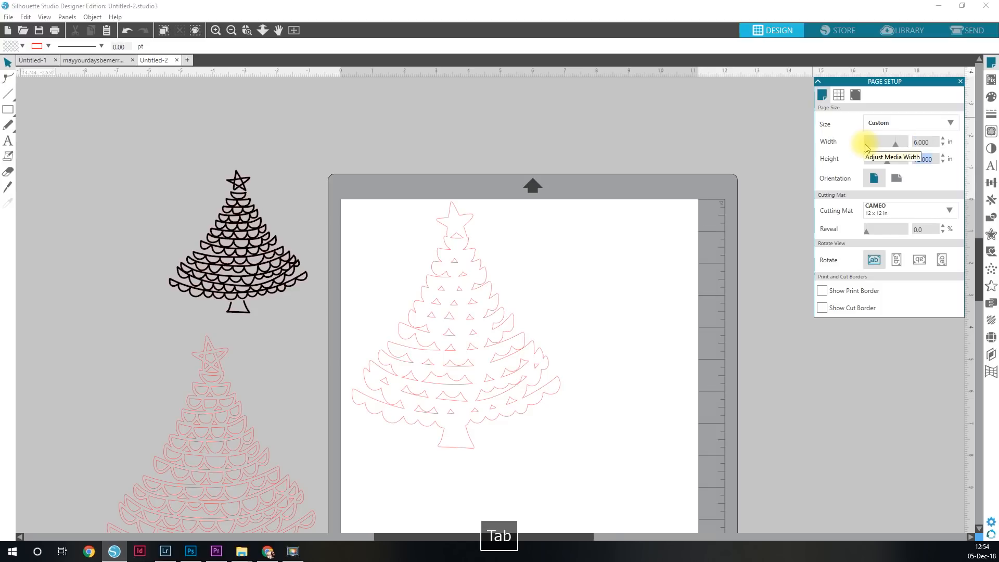
pyautogui.write('8')
pyautogui.press('Tab')
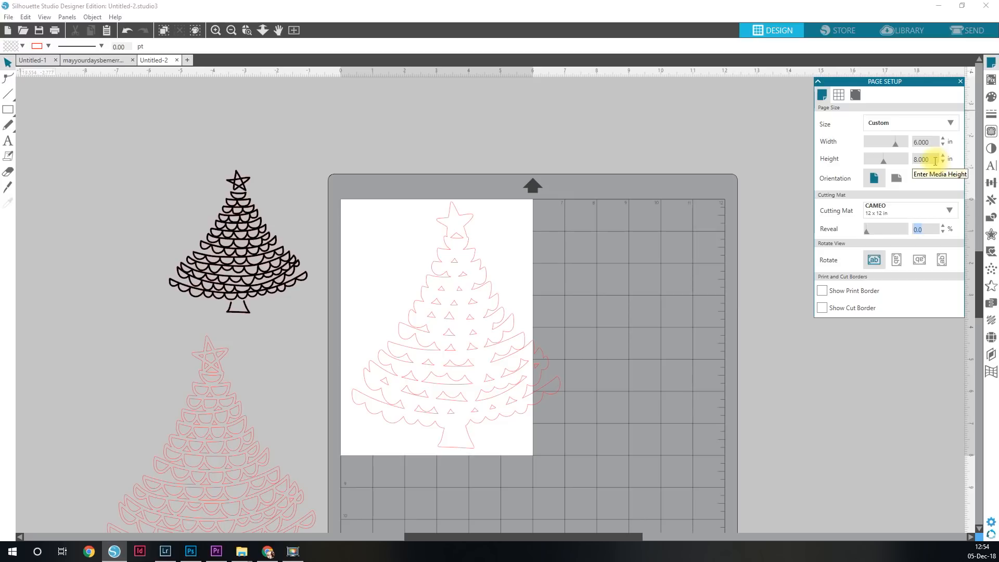
# Step: Shift the tree so its lower branches overhang the page's left edge, then check its cut lines in the Send view and return to the design
pyautogui.moveTo(464, 297); pyautogui.dragTo(436, 305)
pyautogui.click(437, 305)
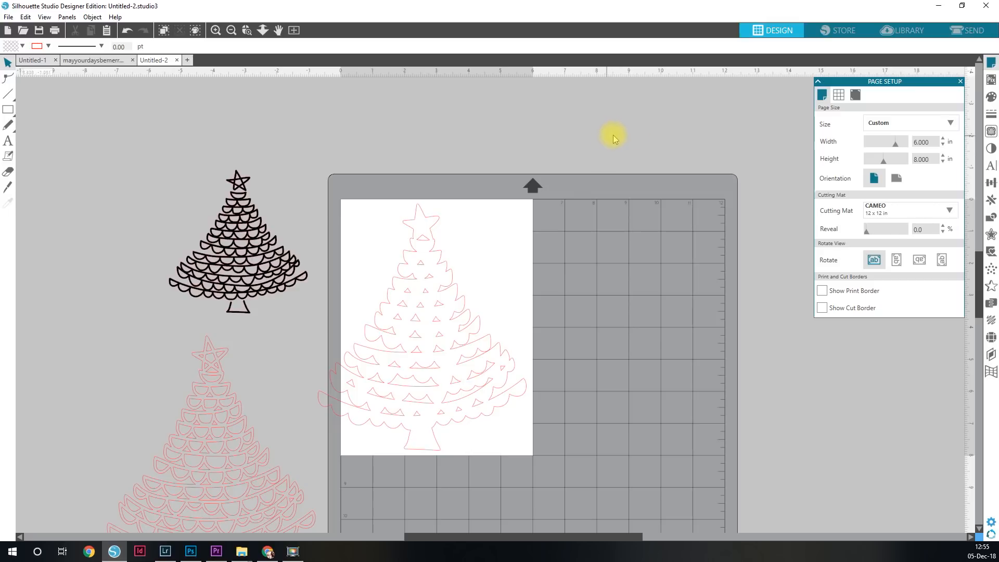
pyautogui.click(986, 31)
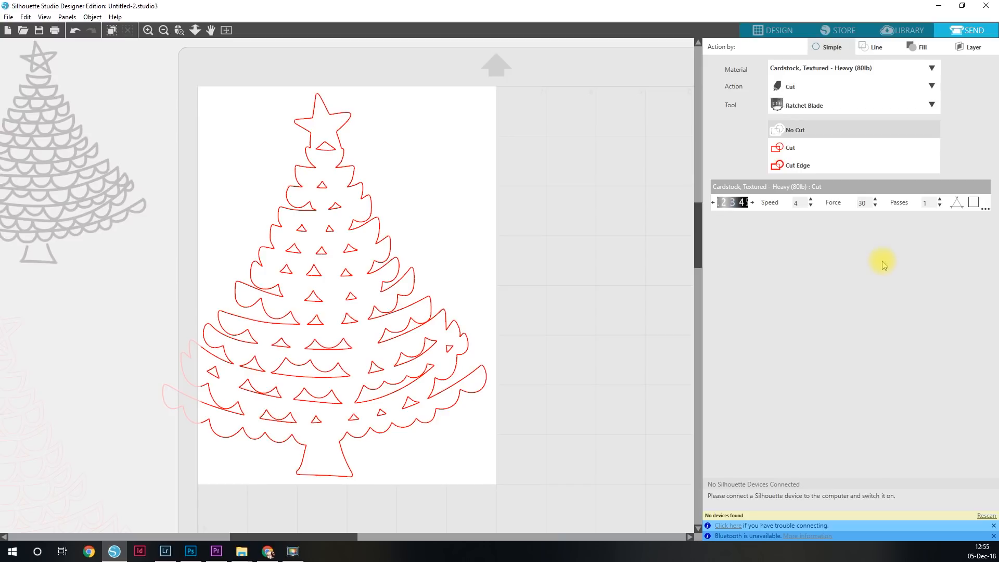
pyautogui.click(774, 30)
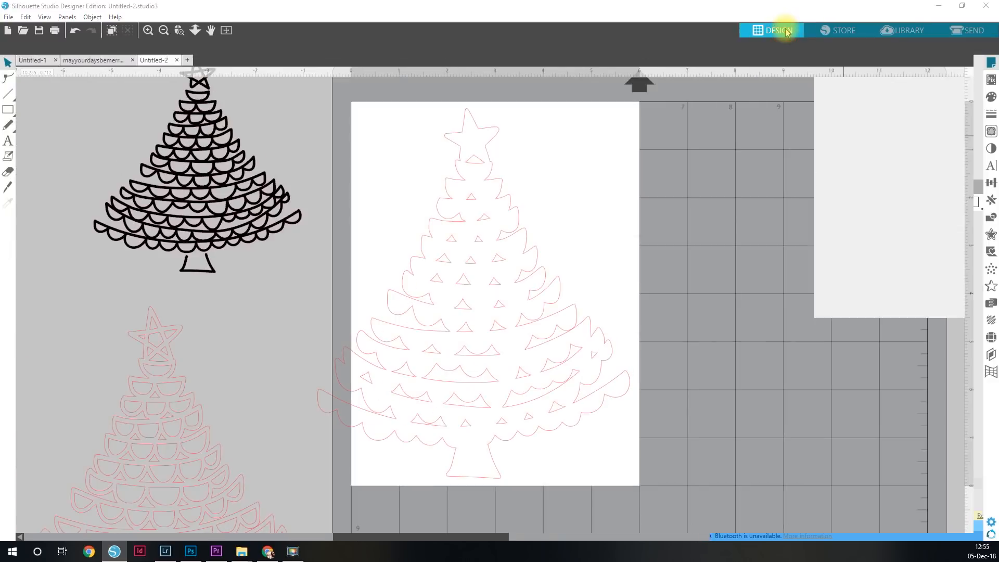